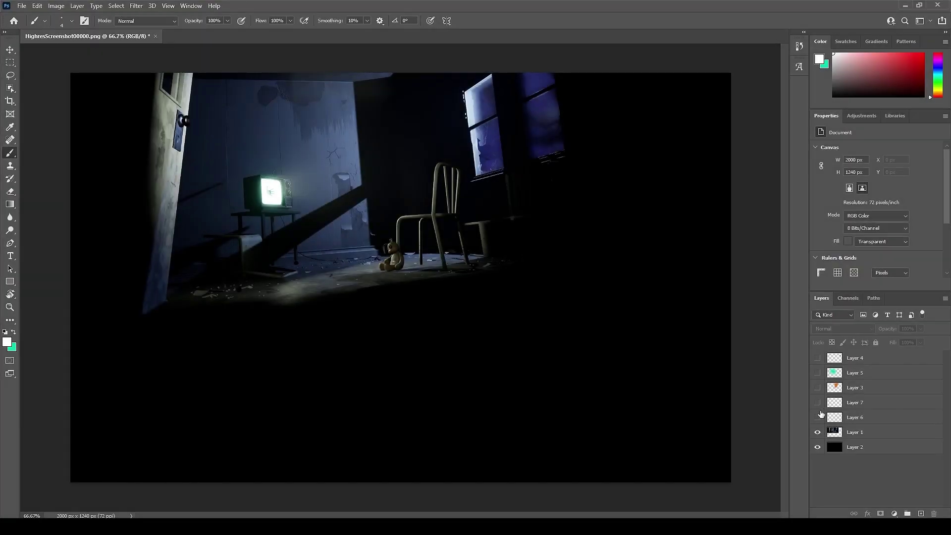
Step: Reveal the hidden overlay layers above the room image one after another to review the planned light areas and colors
{"action": "left_click", "coordinate": [818, 417]}
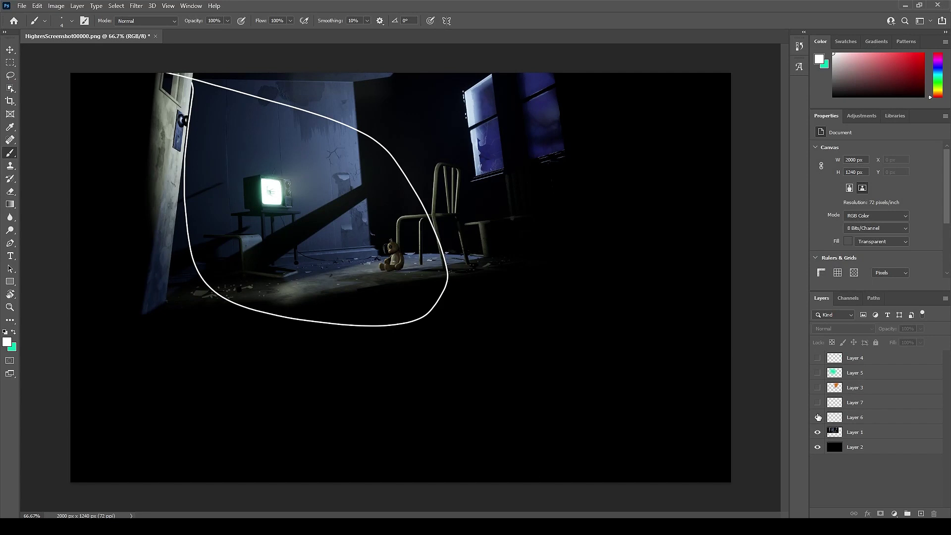
{"action": "left_click", "coordinate": [817, 403]}
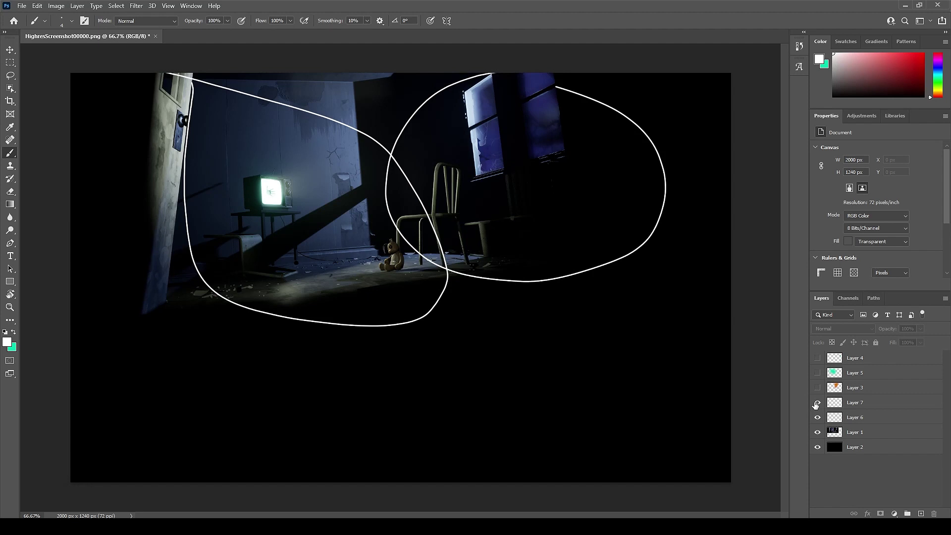
{"action": "left_click", "coordinate": [817, 388]}
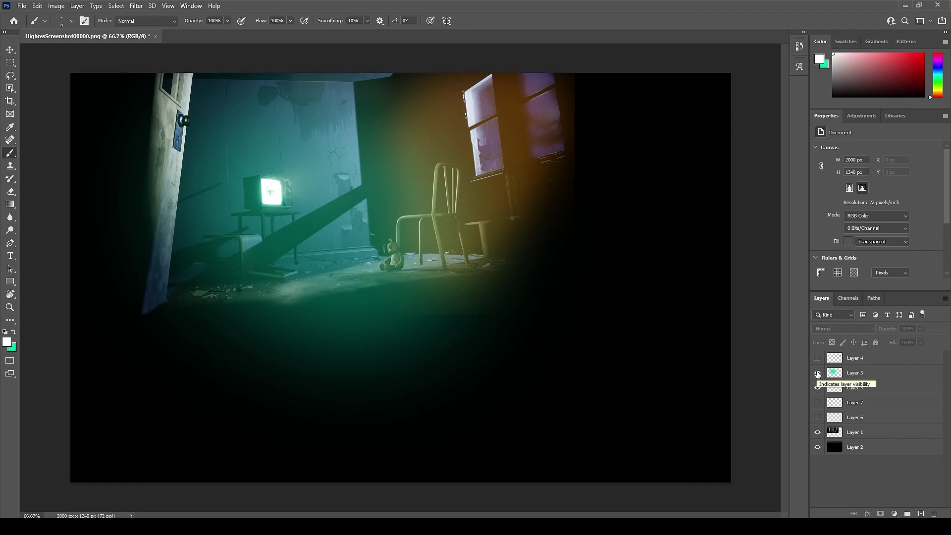
{"action": "left_click", "coordinate": [817, 357]}
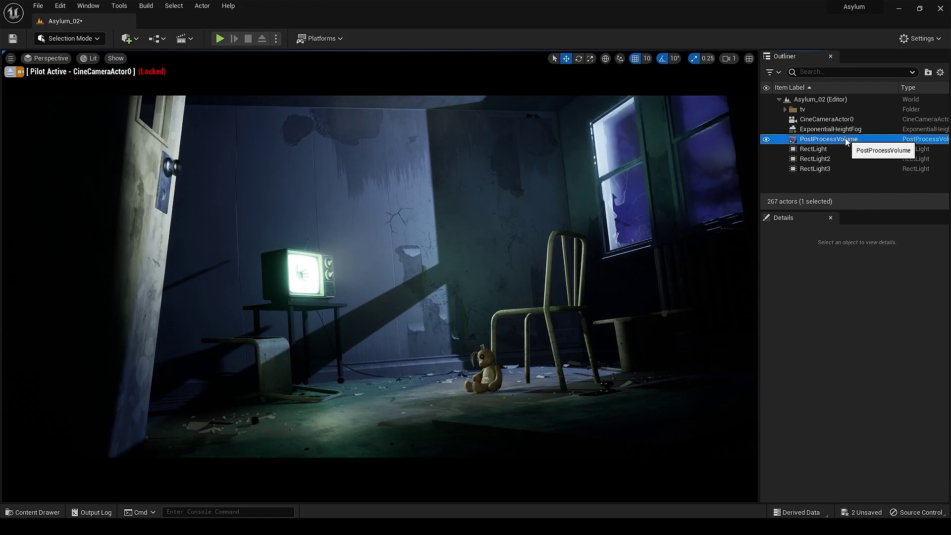
Step: Switch to Unreal Editor and inspect the exposure settings of the PostProcessVolume
{"action": "left_click", "coordinate": [840, 139]}
{"action": "scroll", "coordinate": [803, 377], "scroll_direction": "up", "scroll_amount": 10}
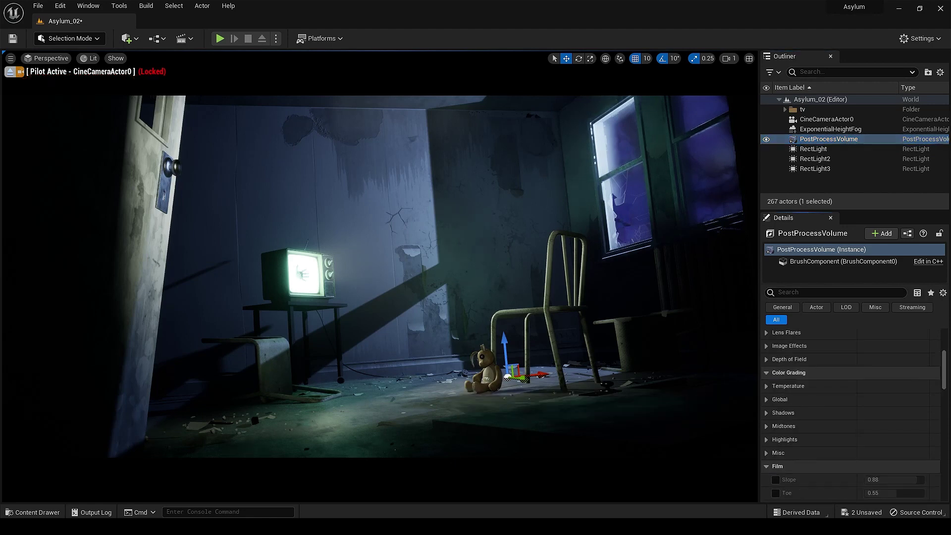
{"action": "left_click", "coordinate": [766, 350]}
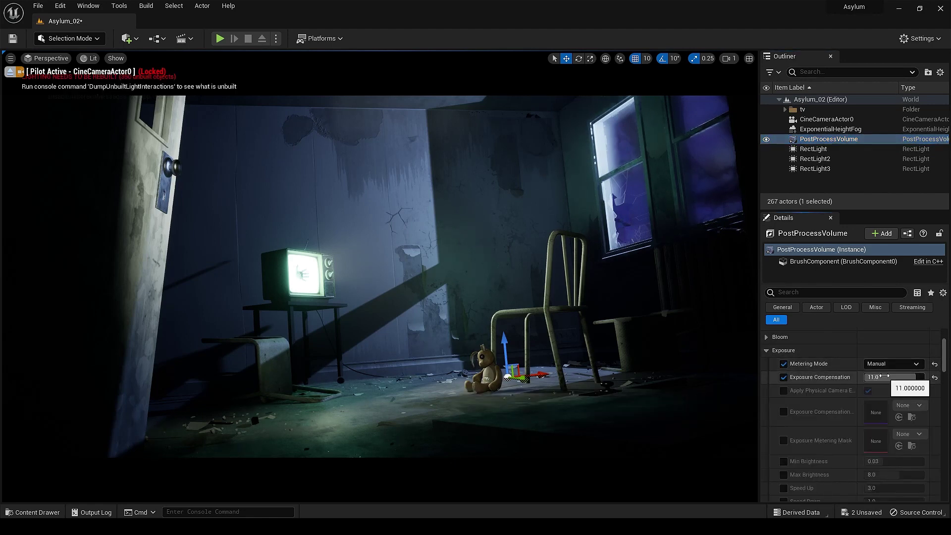
{"action": "left_click", "coordinate": [768, 350]}
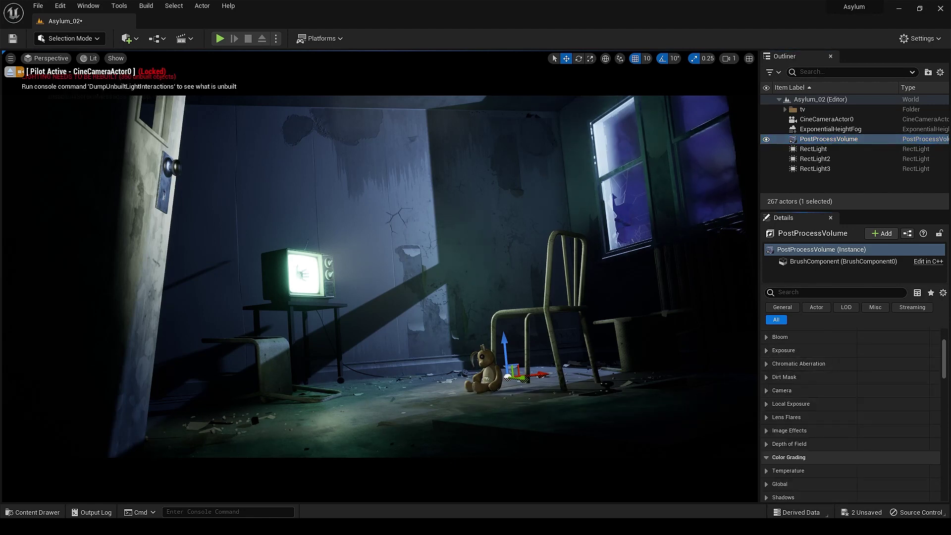
{"action": "left_click", "coordinate": [789, 183]}
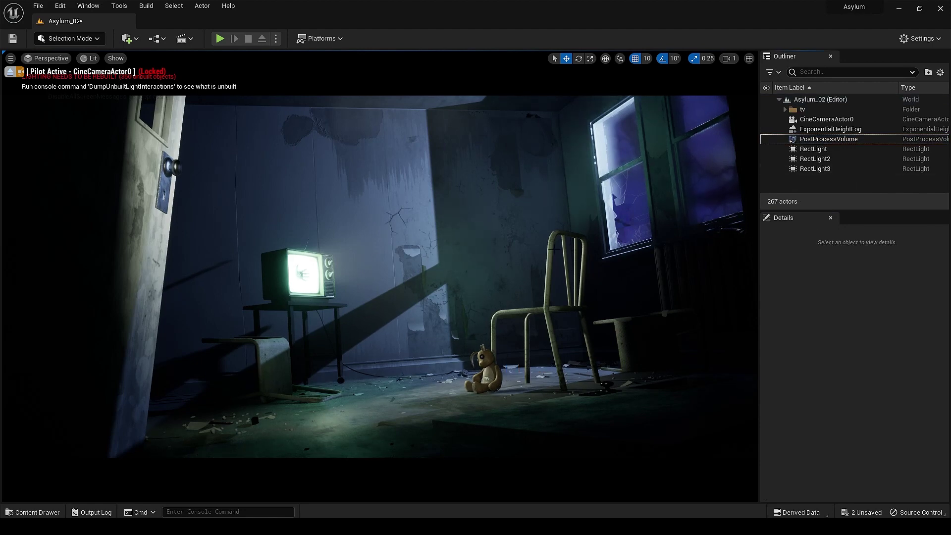
Step: Delete the three existing rect lights and the ExponentialHeightFog from the level
{"action": "left_click", "coordinate": [811, 169]}
{"action": "left_click", "coordinate": [812, 153], "text": "shift"}
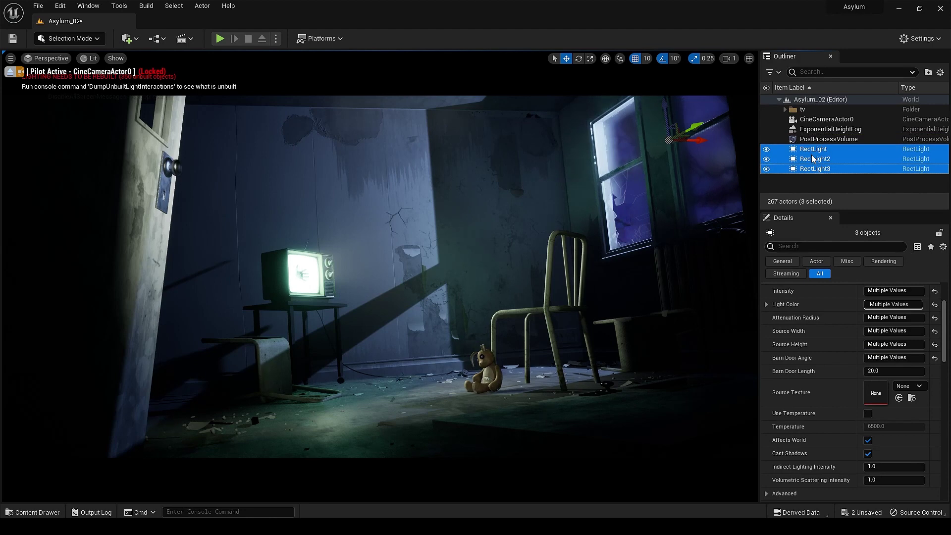
{"action": "key", "text": "Delete"}
{"action": "left_click", "coordinate": [816, 131]}
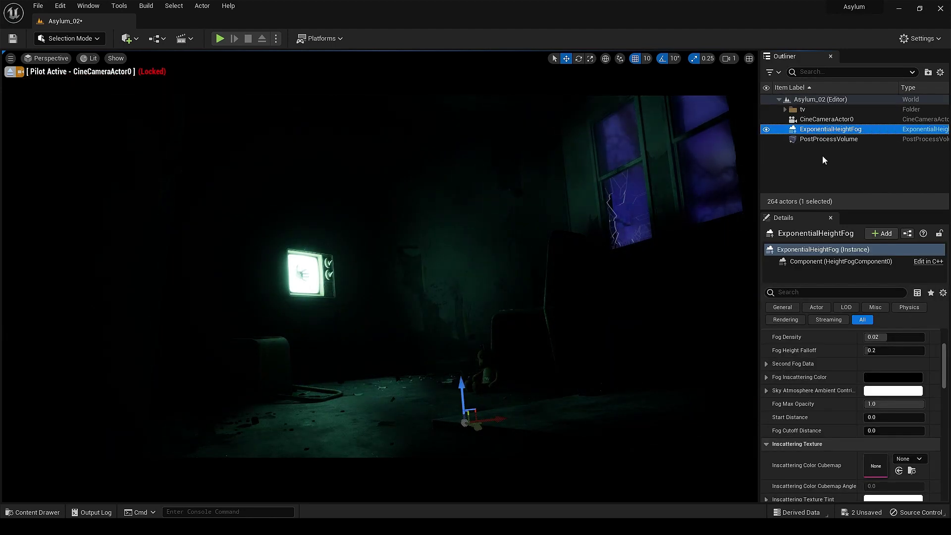
{"action": "key", "text": "Delete"}
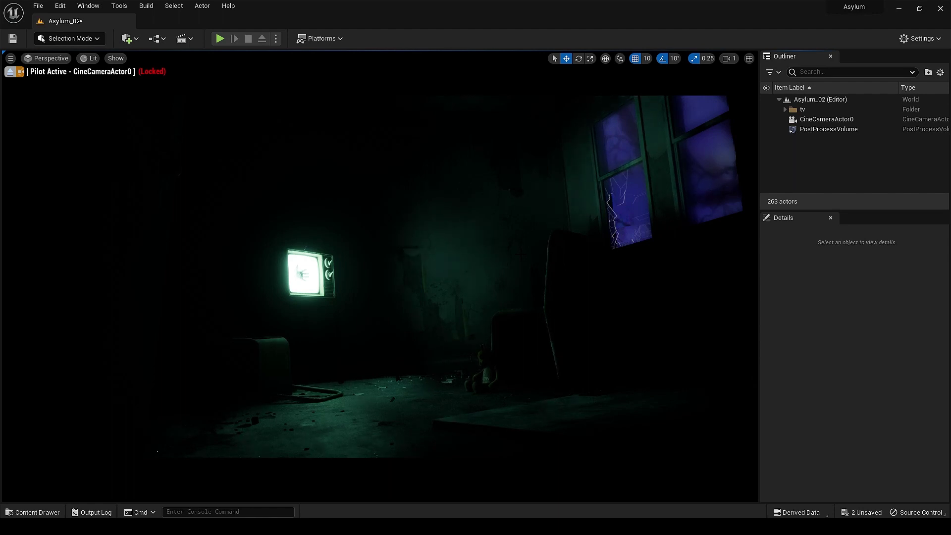
Step: Place a new Rect Light in the room between the TV and the teddy bear and rotate it horizontally
{"action": "left_click", "coordinate": [127, 38]}
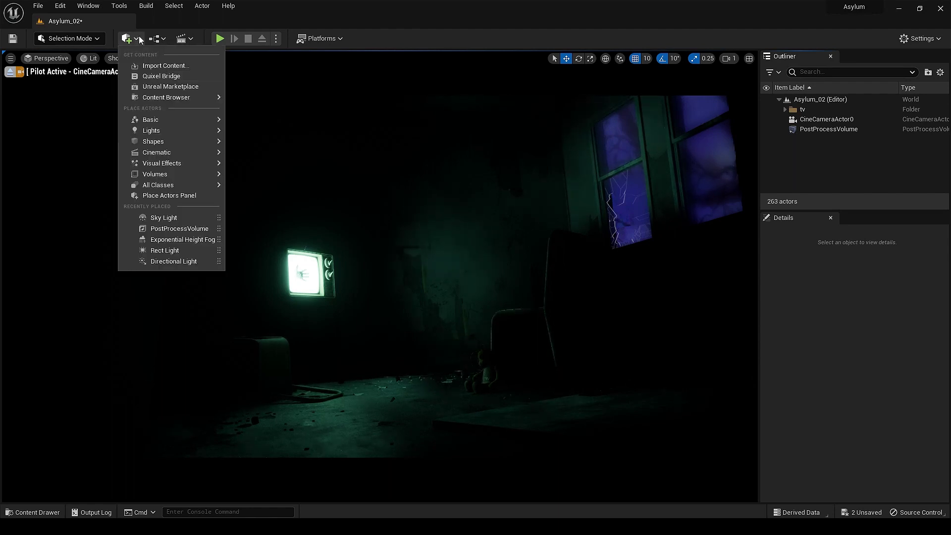
{"action": "mouse_move", "coordinate": [171, 129]}
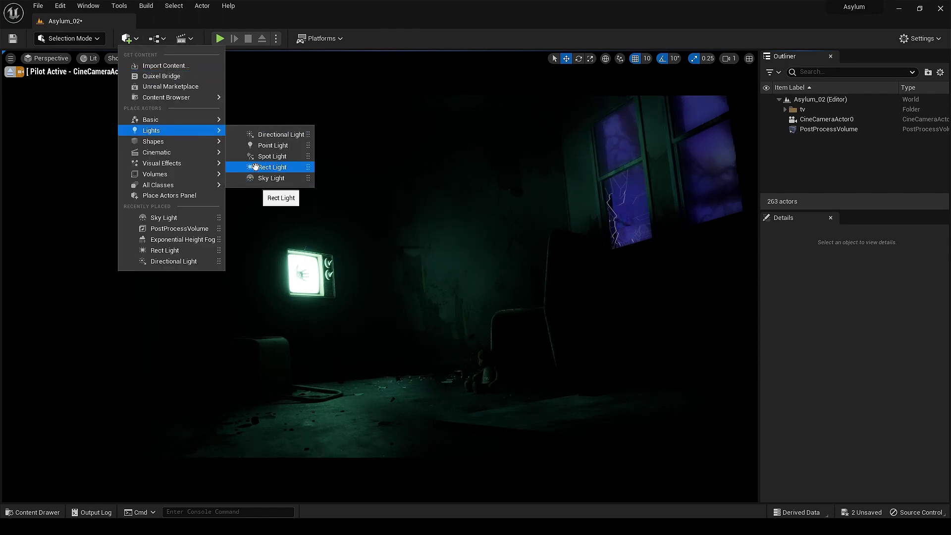
{"action": "left_click_drag", "start_coordinate": [255, 165], "coordinate": [359, 406]}
{"action": "key", "text": "g"}
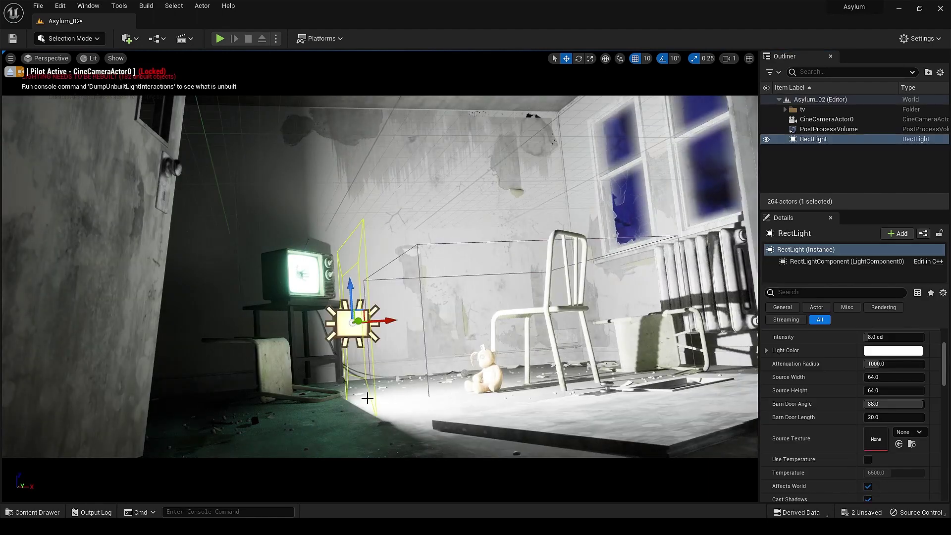
{"action": "key", "text": "e"}
{"action": "left_click_drag", "start_coordinate": [337, 325], "coordinate": [367, 325]}
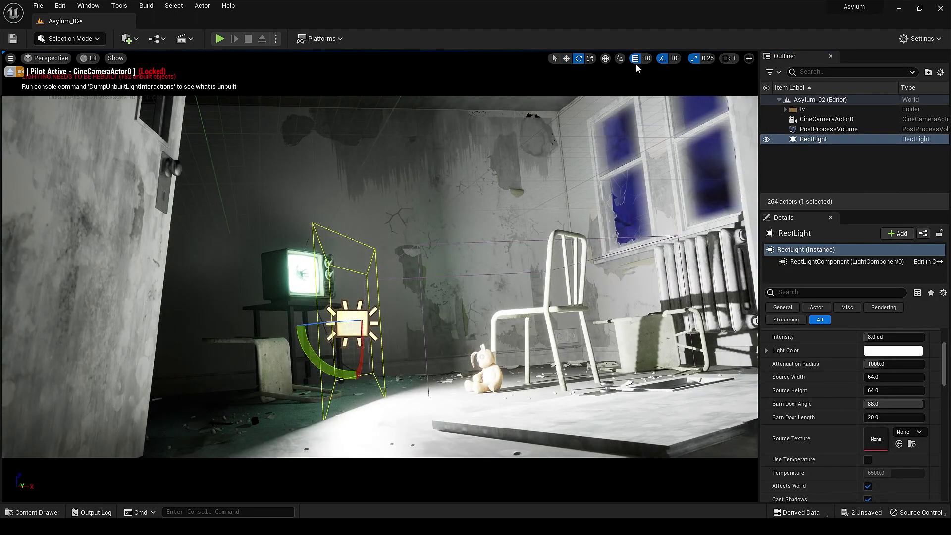
Step: Turn off position, rotation and scale snapping, and stop piloting CineCameraActor0
{"action": "left_click", "coordinate": [635, 60]}
{"action": "left_click", "coordinate": [692, 61]}
{"action": "left_click", "coordinate": [663, 60]}
{"action": "left_click", "coordinate": [10, 71]}
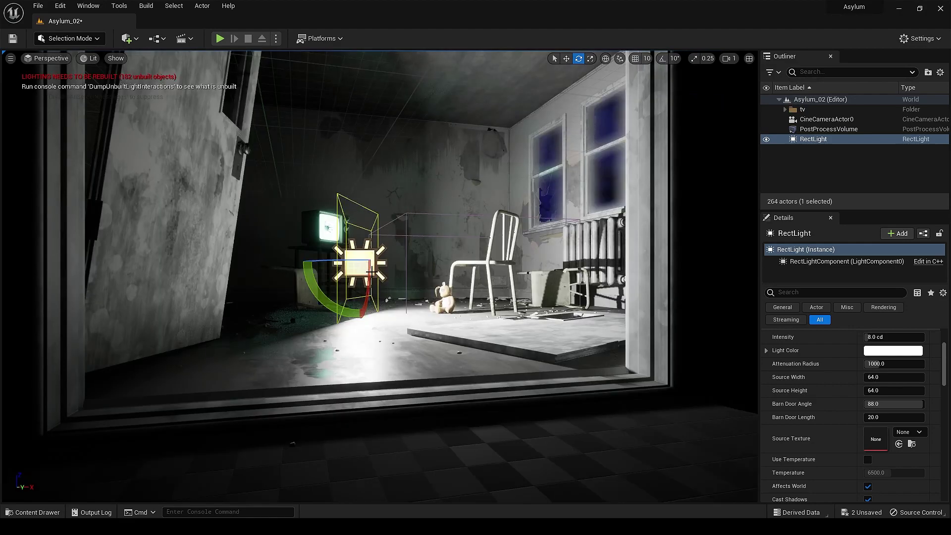
Step: Move the rect light up to the TV stand and rotate it to match the direction the TV screen faces
{"action": "mouse_move", "coordinate": [380, 276]}
{"action": "right_mouse_down"}
{"action": "mouse_move", "coordinate": [399, 235]}
{"action": "mouse_move", "coordinate": [377, 277]}
{"action": "right_mouse_up"}
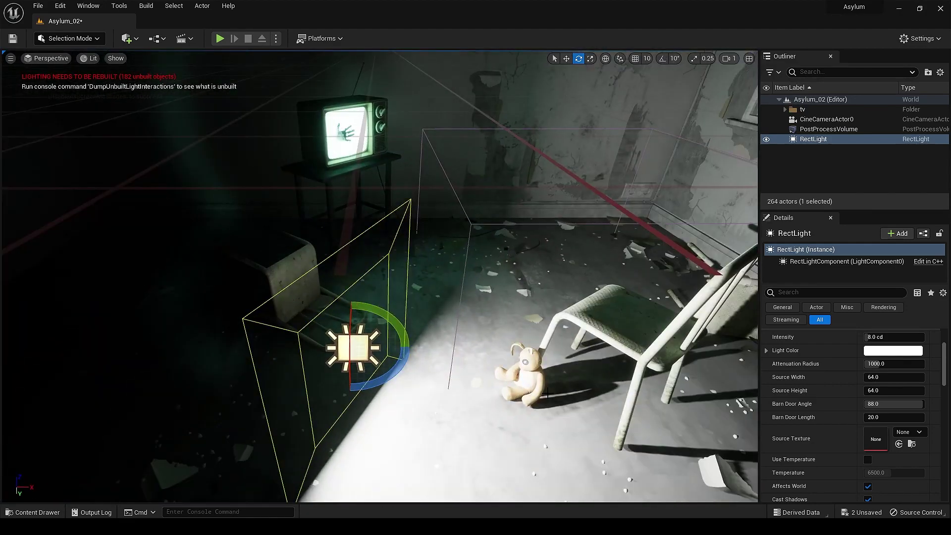
{"action": "key", "text": "w"}
{"action": "key", "text": "e"}
{"action": "left_click_drag", "start_coordinate": [403, 347], "coordinate": [375, 193]}
{"action": "key", "text": "w"}
{"action": "key", "text": "f"}
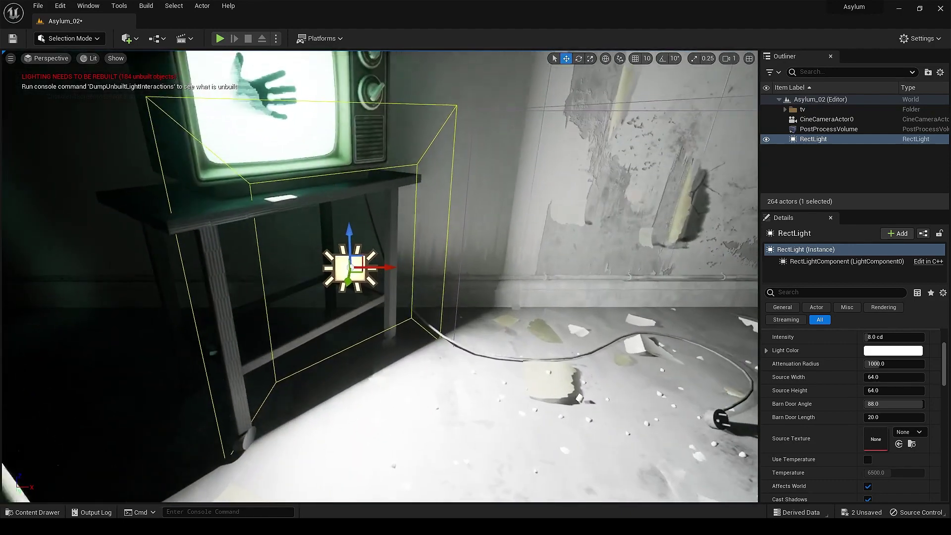
{"action": "key", "text": "e"}
{"action": "left_click_drag", "start_coordinate": [402, 262], "coordinate": [373, 279]}
{"action": "key", "text": "w"}
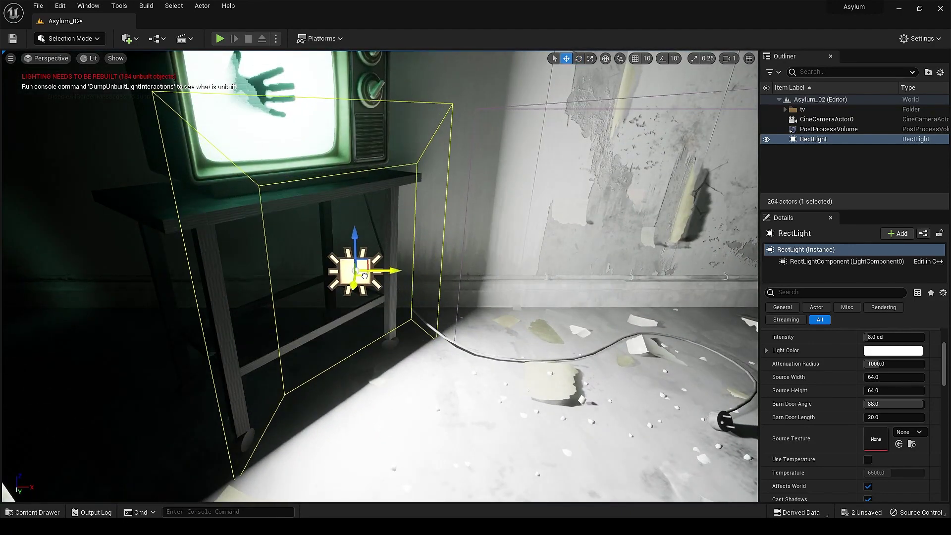
Step: Raise the rect light to the TV screen's height, try shifting it closer to the screen, and undo that last shift
{"action": "left_click_drag", "start_coordinate": [355, 248], "coordinate": [351, 74]}
{"action": "right_click_drag", "start_coordinate": [350, 94], "coordinate": [258, 94]}
{"action": "left_click_drag", "start_coordinate": [440, 241], "coordinate": [393, 242]}
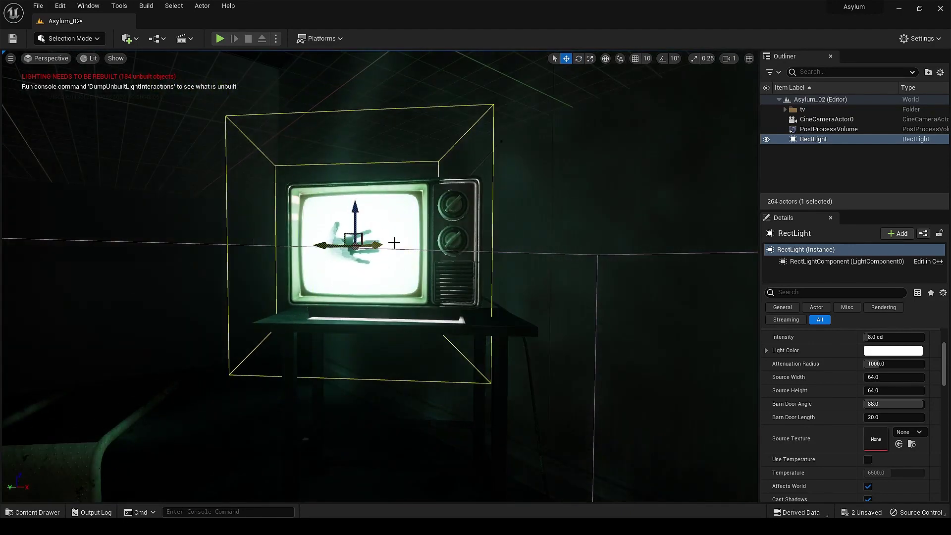
{"action": "key", "text": "ctrl+z"}
Step: Shrink the rect light to about 53 source width, 45.5 source height and 642 attenuation radius, and return to the CineCameraActor0 view
{"action": "left_click", "coordinate": [591, 59]}
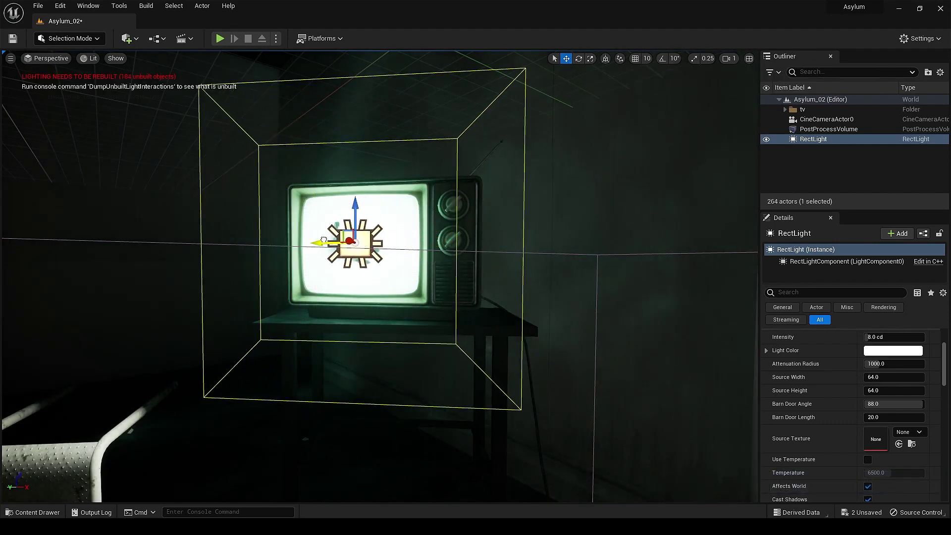
{"action": "left_click_drag", "start_coordinate": [356, 212], "coordinate": [356, 233]}
{"action": "mouse_move", "coordinate": [881, 377]}
{"action": "left_mouse_down"}
{"action": "mouse_move", "coordinate": [842, 390]}
{"action": "mouse_move", "coordinate": [881, 391]}
{"action": "mouse_move", "coordinate": [867, 377]}
{"action": "left_mouse_up"}
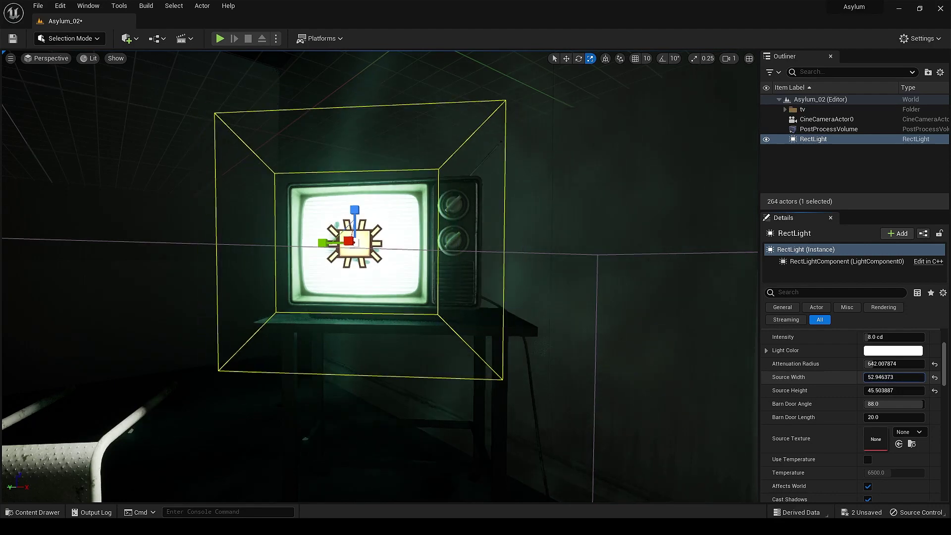
{"action": "left_click", "coordinate": [47, 58]}
{"action": "left_click", "coordinate": [52, 169]}
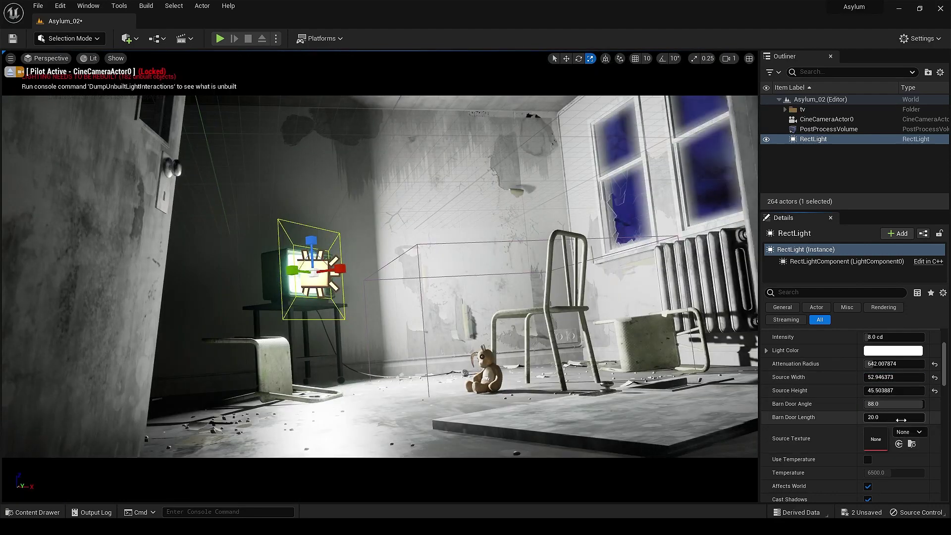
Step: Set the rect light's barn door angle to 0 and its barn door length to about 12.74
{"action": "mouse_move", "coordinate": [886, 417]}
{"action": "left_mouse_down"}
{"action": "mouse_move", "coordinate": [857, 404]}
{"action": "mouse_move", "coordinate": [917, 417]}
{"action": "mouse_move", "coordinate": [872, 417]}
{"action": "mouse_move", "coordinate": [899, 417]}
{"action": "left_mouse_up"}
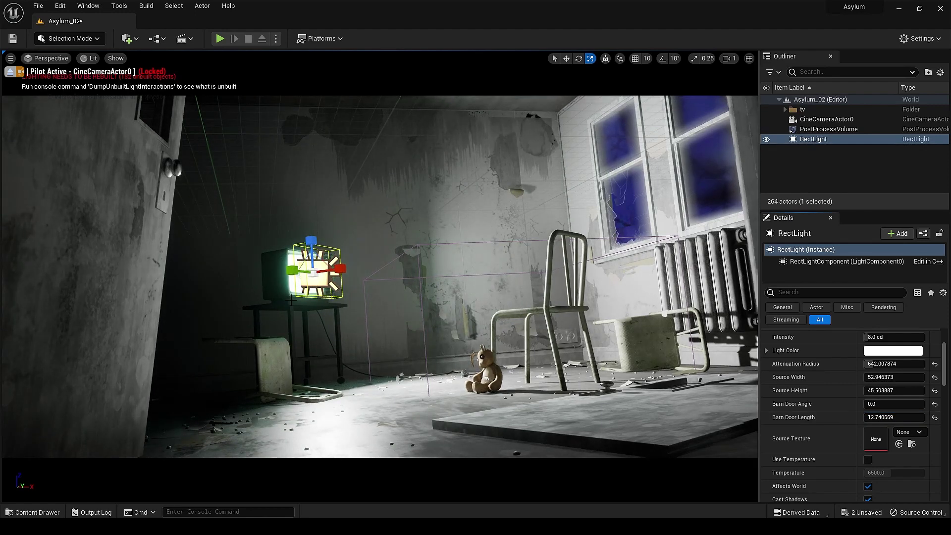
{"action": "scroll", "coordinate": [800, 425], "scroll_direction": "down", "scroll_amount": 3}
{"action": "scroll", "coordinate": [795, 418], "scroll_direction": "up", "scroll_amount": 4}
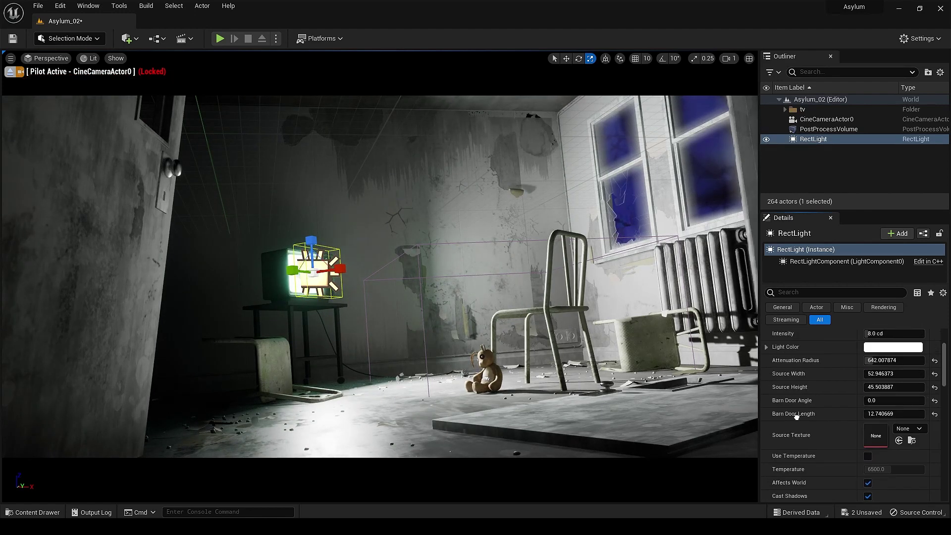
Step: Change the rect light's color to a pale green matching the TV glow
{"action": "left_click", "coordinate": [885, 384]}
{"action": "left_click_drag", "start_coordinate": [725, 344], "coordinate": [716, 352]}
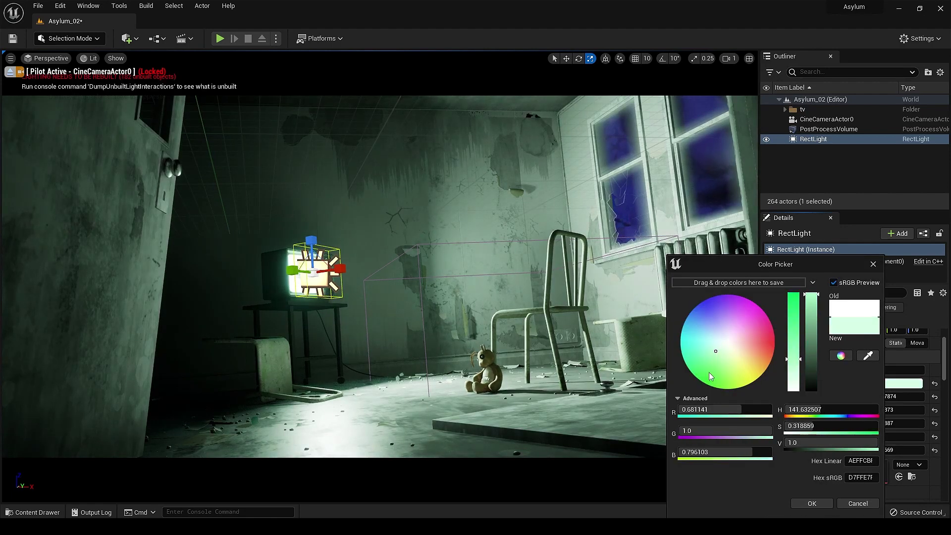
{"action": "mouse_move", "coordinate": [795, 359]}
{"action": "left_mouse_down"}
{"action": "mouse_move", "coordinate": [795, 344]}
{"action": "mouse_move", "coordinate": [798, 359]}
{"action": "left_mouse_up"}
{"action": "left_click", "coordinate": [811, 504]}
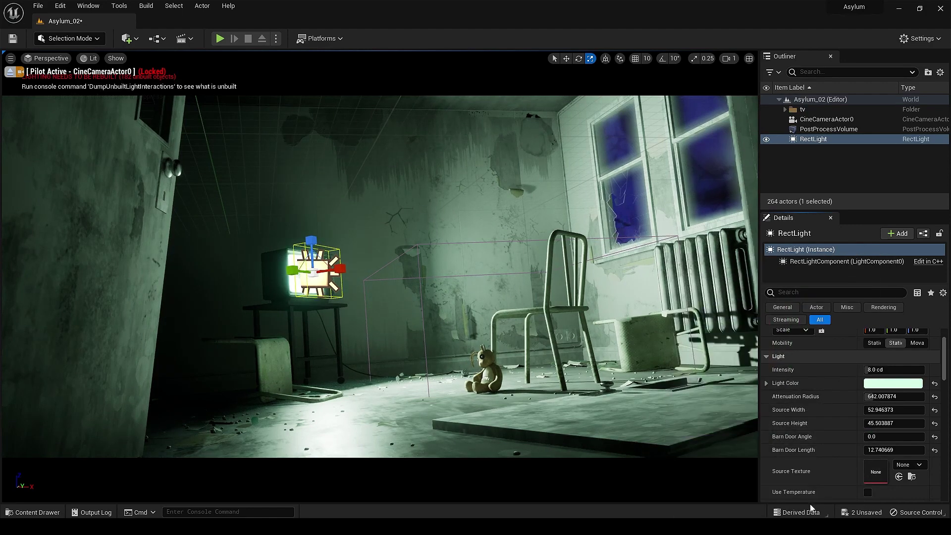
Step: Reduce the rect light's attenuation radius to about 375 and set its indirect lighting intensity to 2
{"action": "scroll", "coordinate": [862, 396], "scroll_direction": "down", "scroll_amount": 1}
{"action": "left_click_drag", "start_coordinate": [891, 375], "coordinate": [911, 375]}
{"action": "right_click_drag", "start_coordinate": [811, 438], "coordinate": [810, 336]}
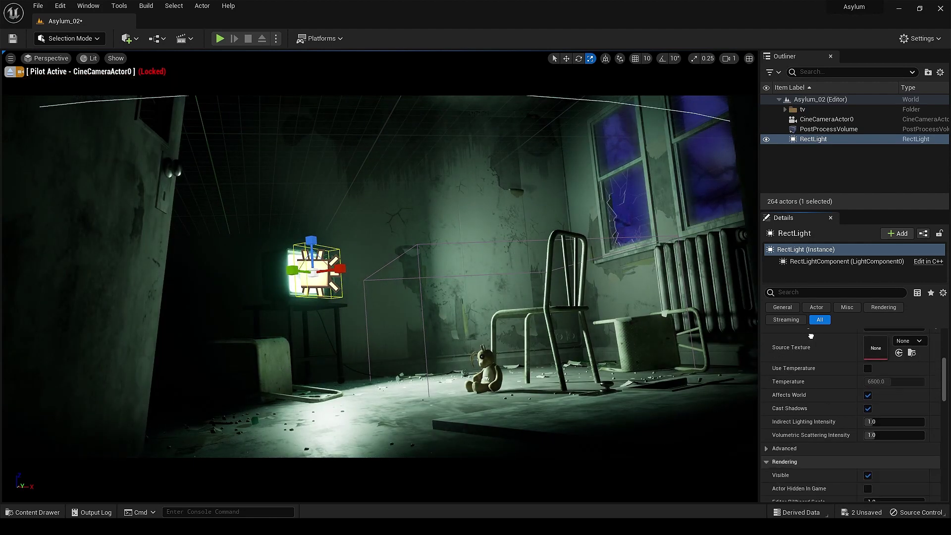
{"action": "left_click", "coordinate": [887, 421]}
{"action": "type", "text": "2"}
{"action": "key", "text": "Return"}
{"action": "left_click", "coordinate": [868, 422]}
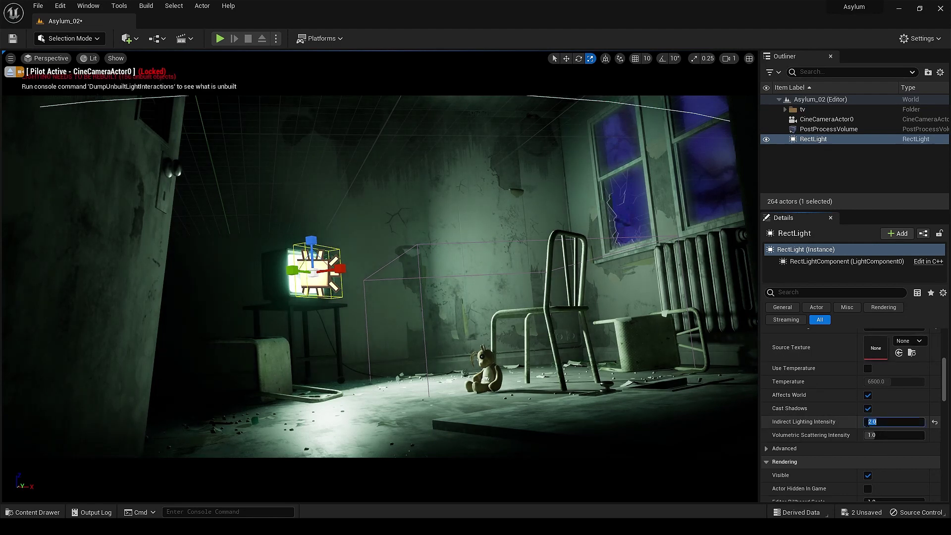
Step: Set the rect light's intensity to 3 cd and view the scene without editor overlays, with nothing selected
{"action": "scroll", "coordinate": [825, 400], "scroll_direction": "up", "scroll_amount": 3}
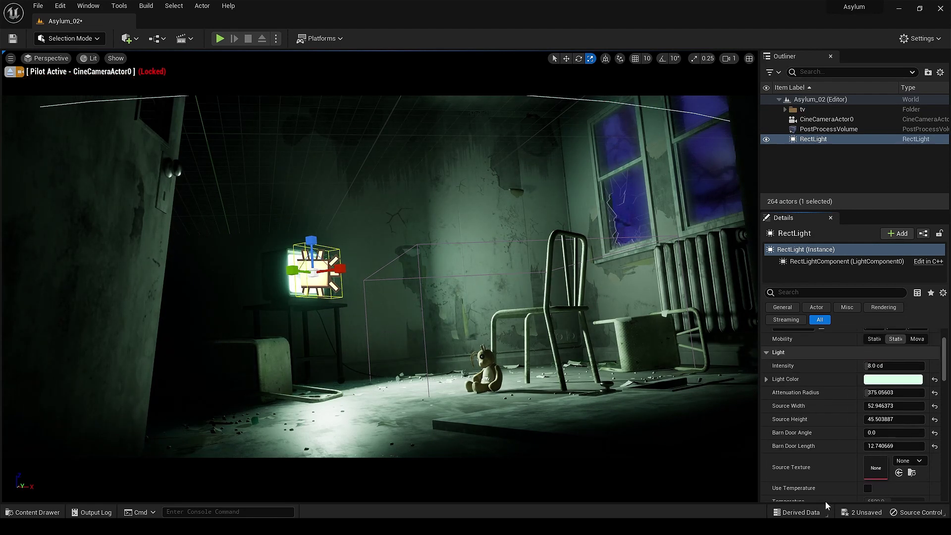
{"action": "left_click_drag", "start_coordinate": [886, 365], "coordinate": [867, 365]}
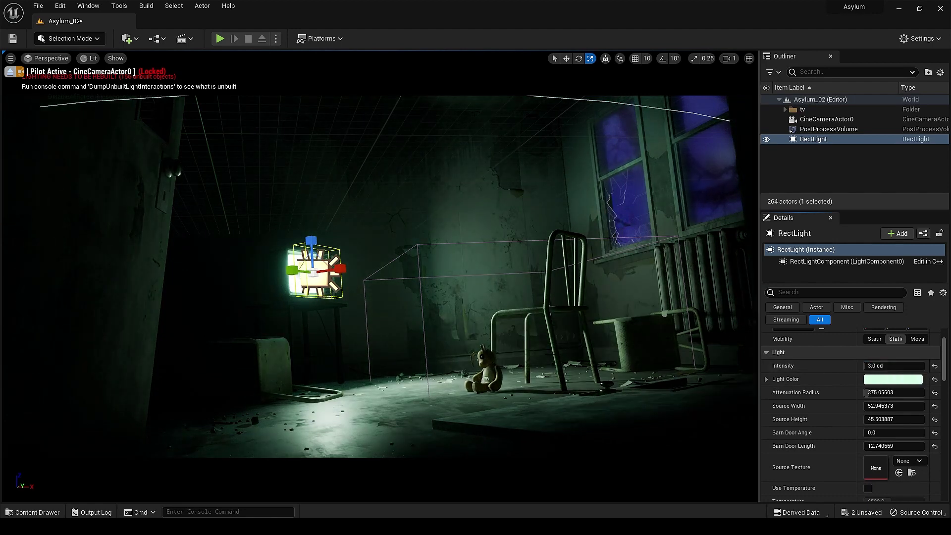
{"action": "key", "text": "Escape"}
{"action": "left_click", "coordinate": [320, 275]}
{"action": "key", "text": "g"}
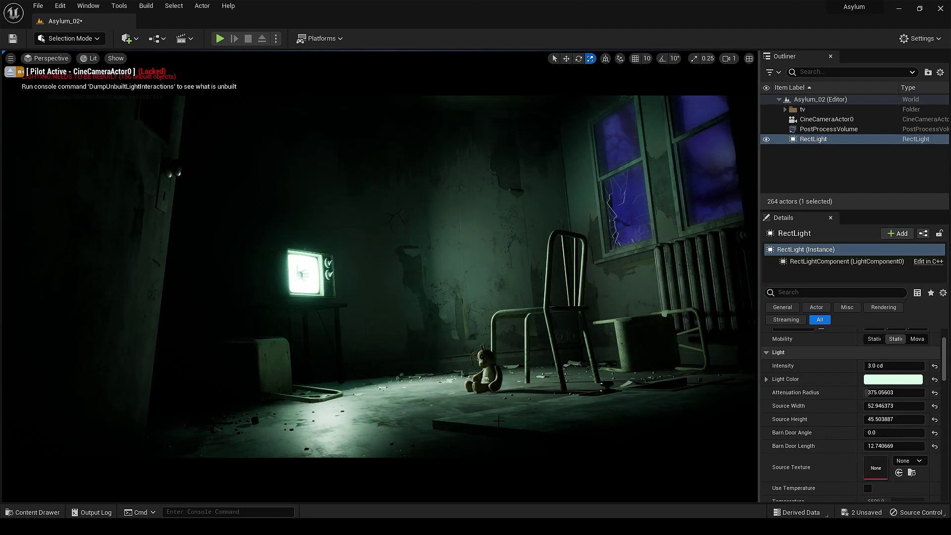
{"action": "key", "text": "Escape"}
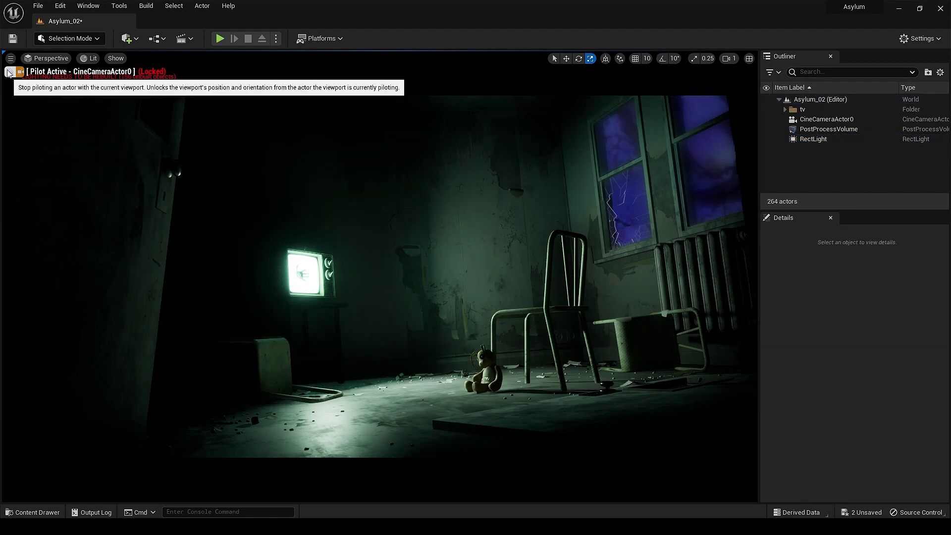
Step: Stop piloting the camera and delete the forest backdrop planes outside the room's windows
{"action": "left_click", "coordinate": [8, 72]}
{"action": "right_click_drag", "start_coordinate": [380, 276], "coordinate": [584, 277]}
{"action": "left_click", "coordinate": [475, 277]}
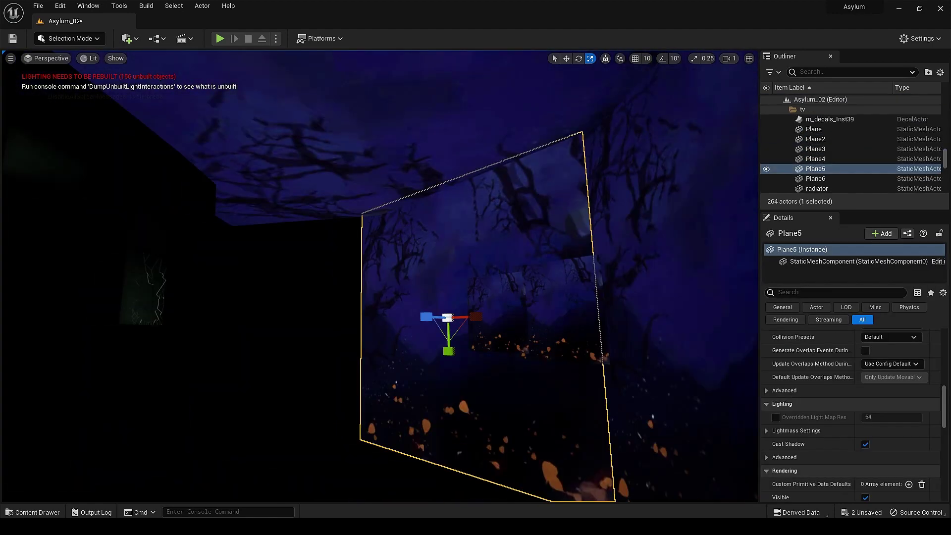
{"action": "key", "text": "Delete"}
{"action": "left_click", "coordinate": [565, 307]}
{"action": "key", "text": "Delete"}
{"action": "left_click", "coordinate": [669, 223]}
{"action": "key", "text": "Delete"}
{"action": "left_click", "coordinate": [347, 124]}
{"action": "key", "text": "Delete"}
{"action": "left_click", "coordinate": [498, 310]}
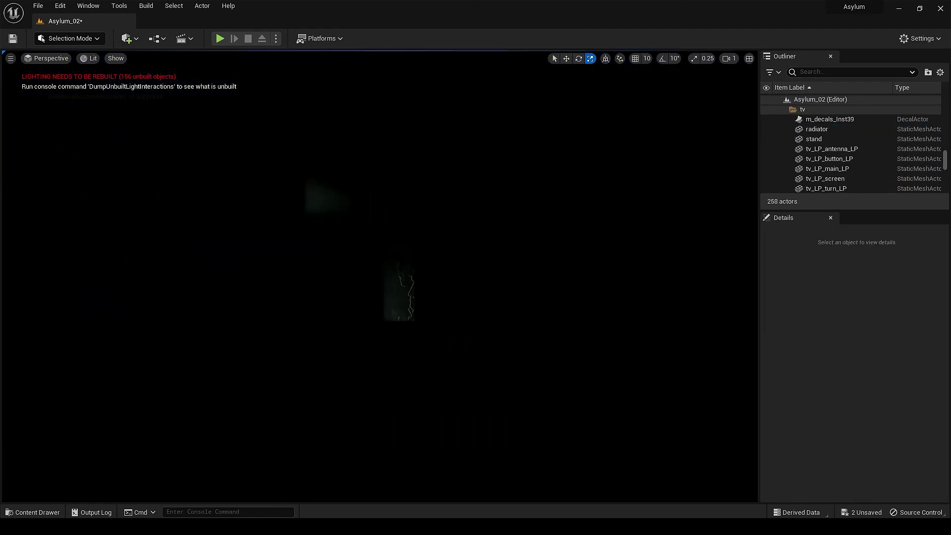
Step: View the scene through CineCameraActor0 and collapse the tv folder in the Outliner
{"action": "left_click", "coordinate": [47, 58]}
{"action": "left_click", "coordinate": [69, 168]}
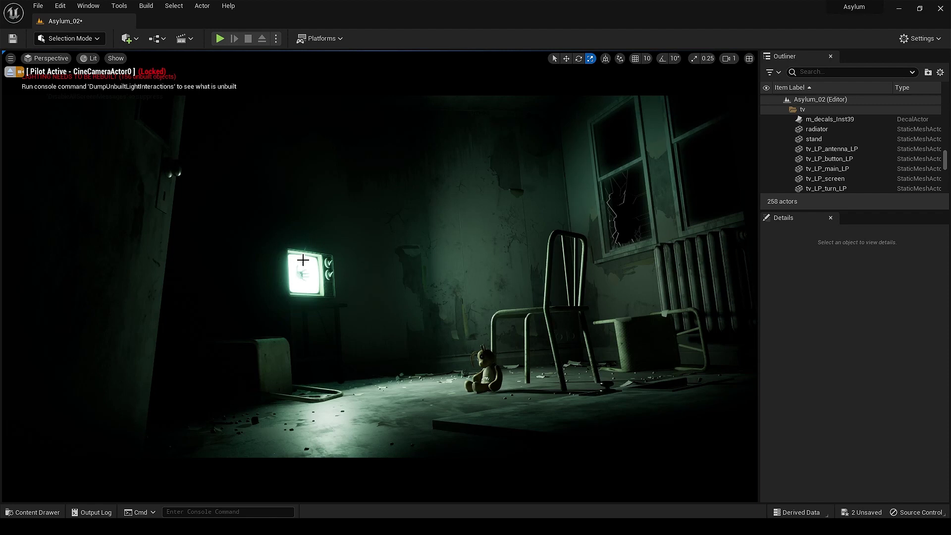
{"action": "left_click", "coordinate": [785, 110]}
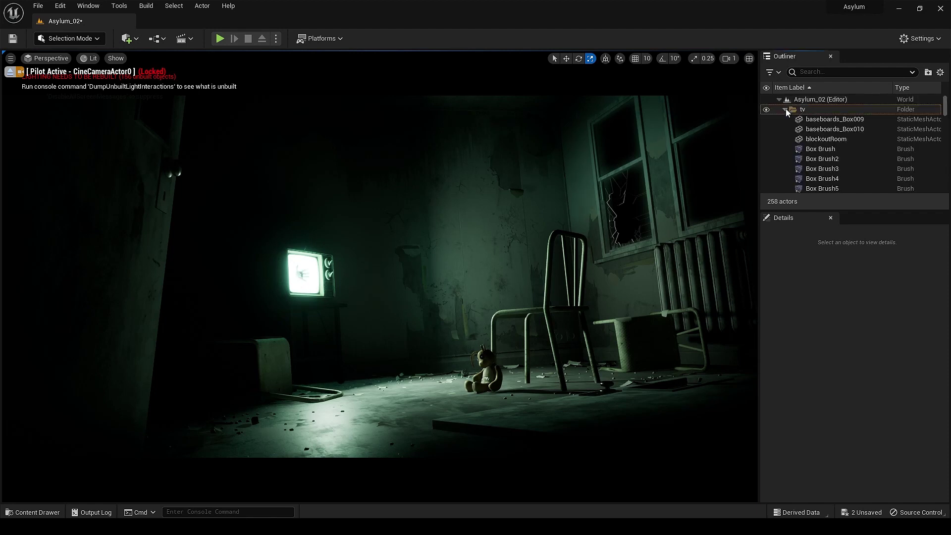
Step: Set the rect light's color saturation to about 0.23 for a paler green, and deselect the light
{"action": "left_click", "coordinate": [813, 138]}
{"action": "left_click", "coordinate": [903, 428]}
{"action": "left_click", "coordinate": [793, 366]}
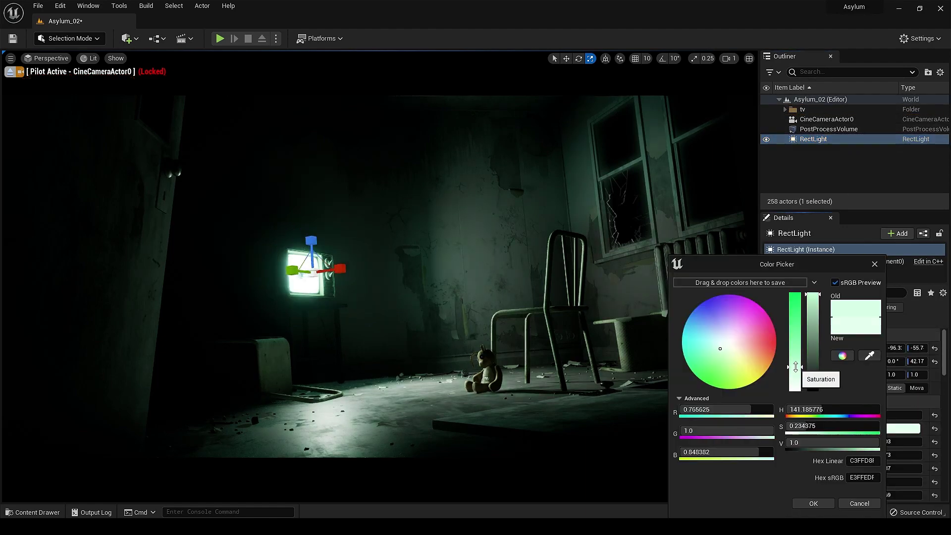
{"action": "left_click", "coordinate": [812, 503]}
{"action": "key", "text": "Escape"}
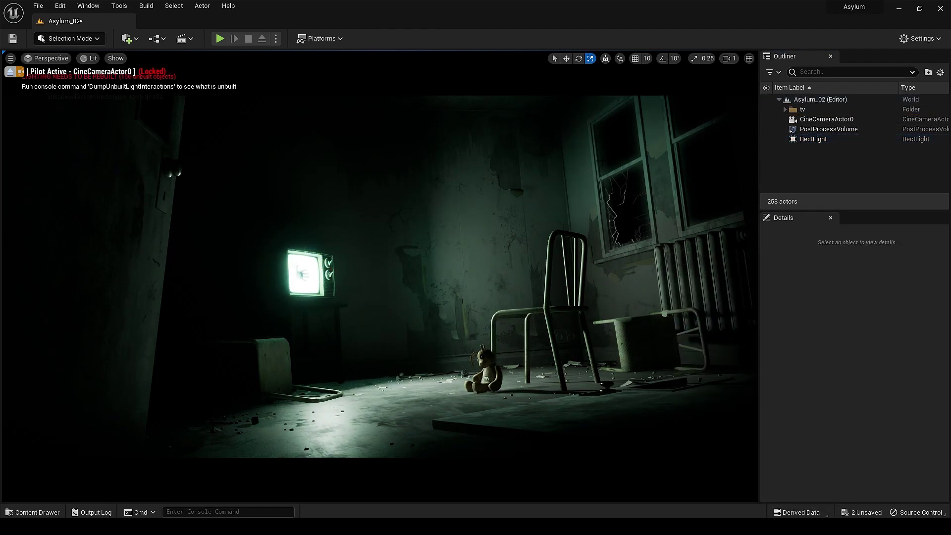
Step: Add a spot light to the scene, tilt it downward about 57 degrees and move it up near the top of the windows
{"action": "left_click", "coordinate": [127, 38]}
{"action": "mouse_move", "coordinate": [180, 122]}
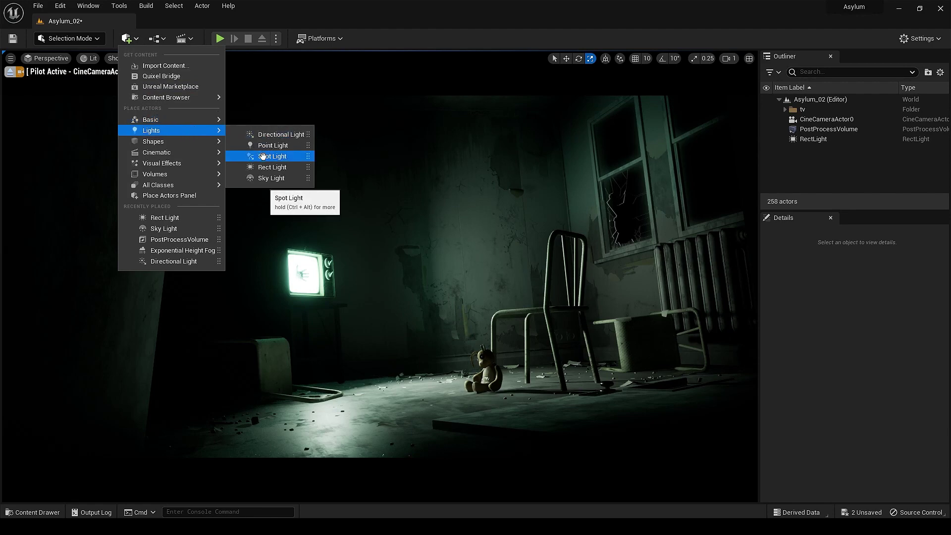
{"action": "left_click", "coordinate": [255, 156]}
{"action": "key", "text": "e"}
{"action": "left_click_drag", "start_coordinate": [501, 156], "coordinate": [458, 148]}
{"action": "key", "text": "w"}
{"action": "key", "text": "f"}
{"action": "left_click_drag", "start_coordinate": [421, 236], "coordinate": [579, 188]}
{"action": "right_click_drag", "start_coordinate": [380, 276], "coordinate": [461, 237]}
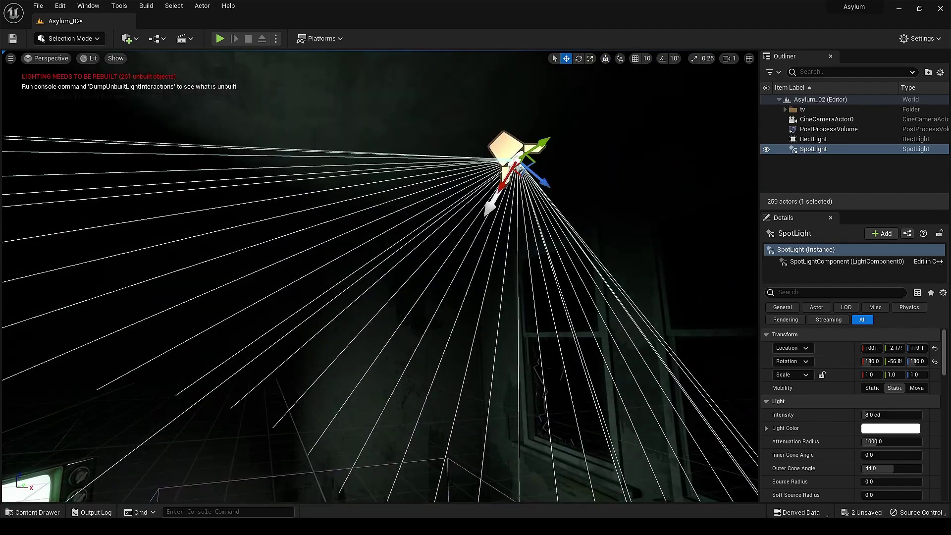
Step: Switch the transform gizmo to world space and move the spot light outside the windows, to about X 1163, Y -26
{"action": "left_click", "coordinate": [606, 58]}
{"action": "left_click_drag", "start_coordinate": [540, 162], "coordinate": [756, 166]}
{"action": "right_click_drag", "start_coordinate": [756, 166], "coordinate": [607, 148]}
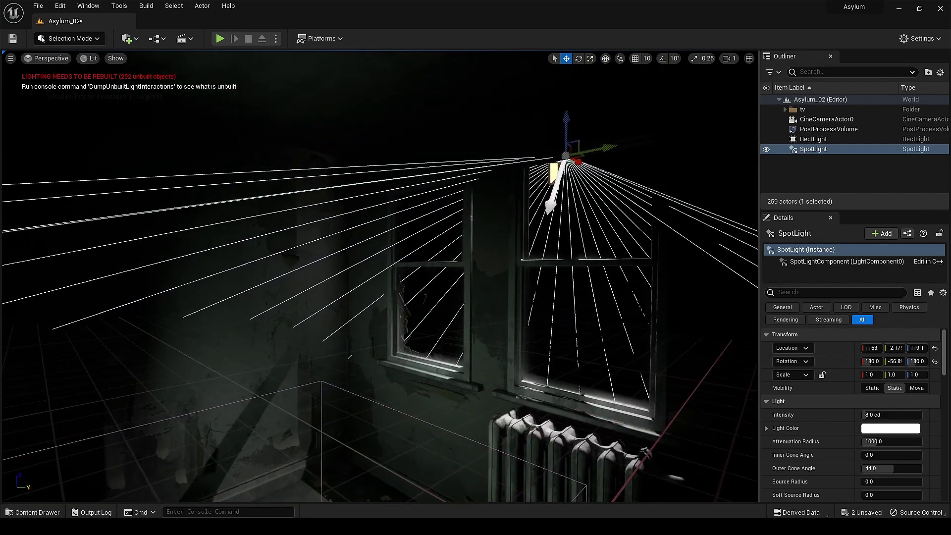
{"action": "left_click_drag", "start_coordinate": [607, 149], "coordinate": [579, 144]}
Step: Return to the CineCameraActor0 view and compare the room with the spot light hidden and shown
{"action": "left_click", "coordinate": [48, 58]}
{"action": "left_click", "coordinate": [61, 169]}
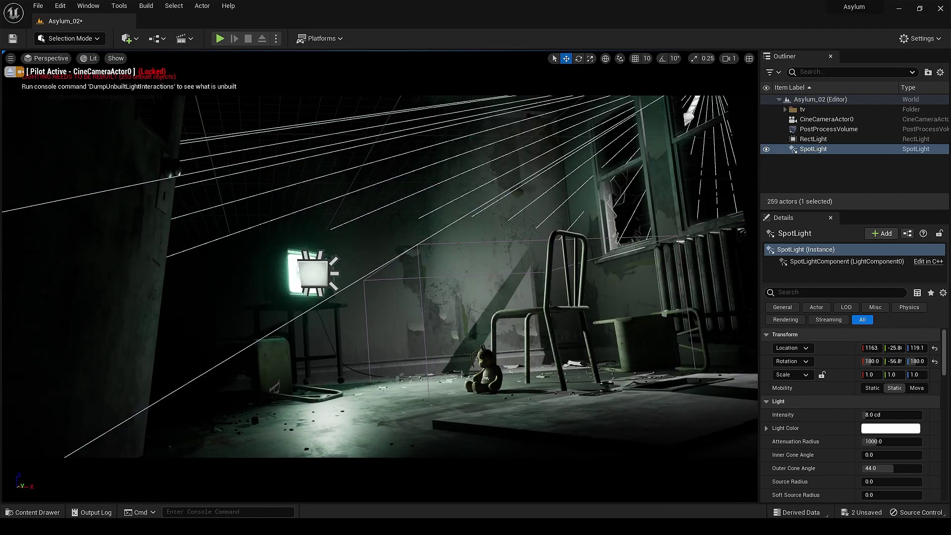
{"action": "left_click", "coordinate": [766, 150]}
{"action": "left_click", "coordinate": [766, 150]}
{"action": "left_click", "coordinate": [765, 150]}
{"action": "left_click", "coordinate": [765, 149]}
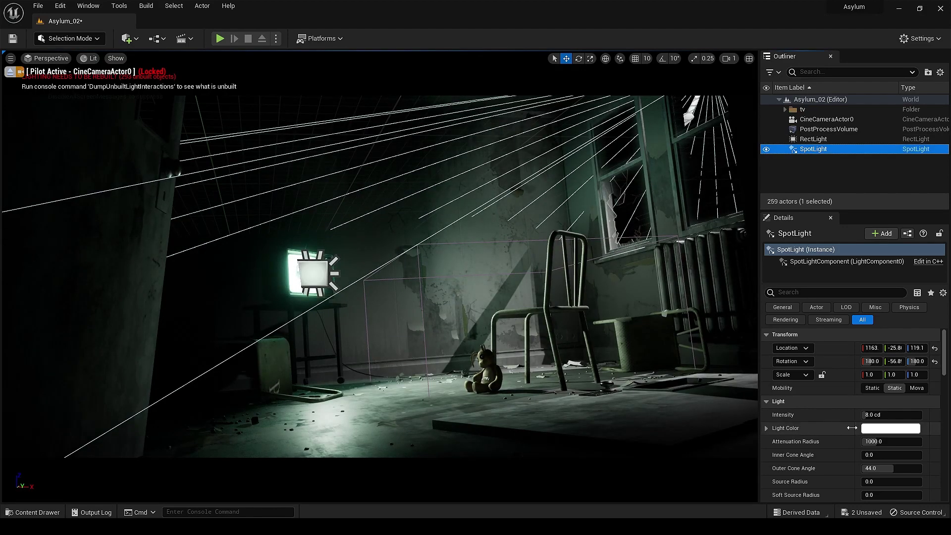
Step: Enable Use Temperature on the spot light and set its temperature to a warm value of about 2874
{"action": "scroll", "coordinate": [851, 427], "scroll_direction": "down", "scroll_amount": 1}
{"action": "scroll", "coordinate": [836, 411], "scroll_direction": "down", "scroll_amount": 3}
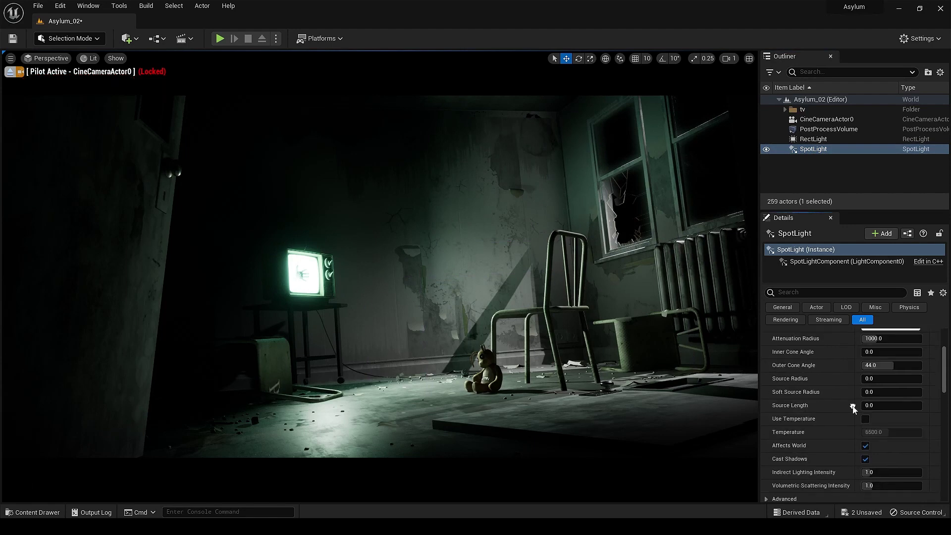
{"action": "left_click", "coordinate": [866, 418]}
{"action": "left_click_drag", "start_coordinate": [889, 432], "coordinate": [875, 432]}
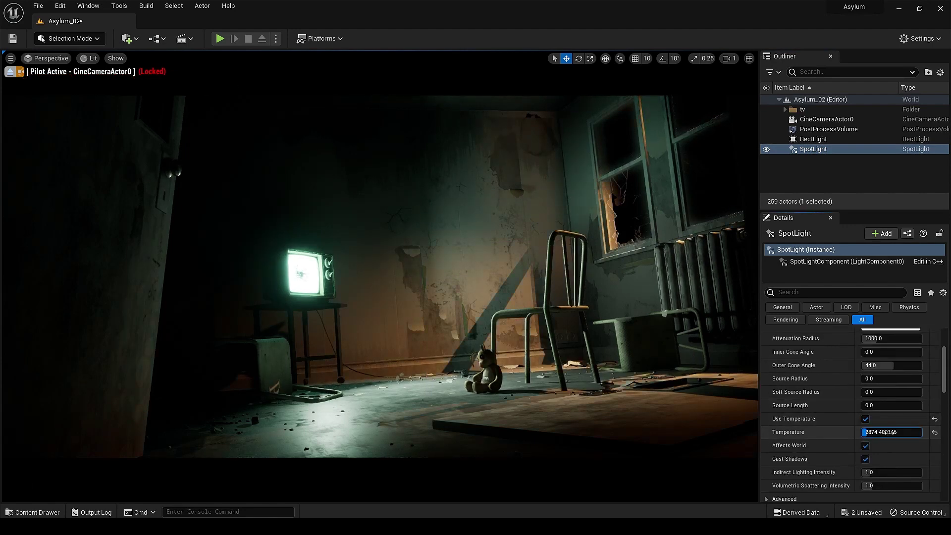
Step: Try a spot light intensity of 12 cd, and reset the intensity to its default
{"action": "scroll", "coordinate": [886, 432], "scroll_direction": "up", "scroll_amount": 3}
{"action": "left_click", "coordinate": [887, 372]}
{"action": "type", "text": "12"}
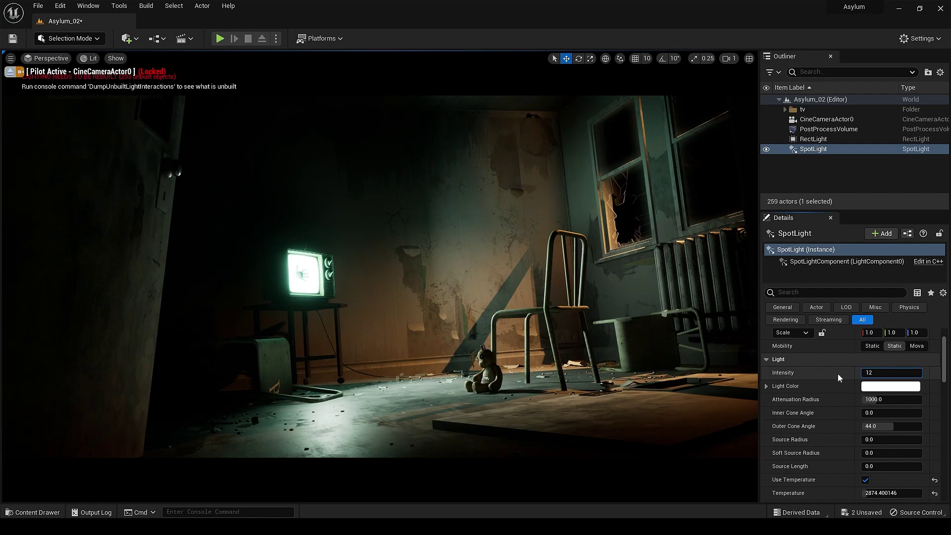
{"action": "key", "text": "Return"}
{"action": "scroll", "coordinate": [842, 396], "scroll_direction": "down", "scroll_amount": 3}
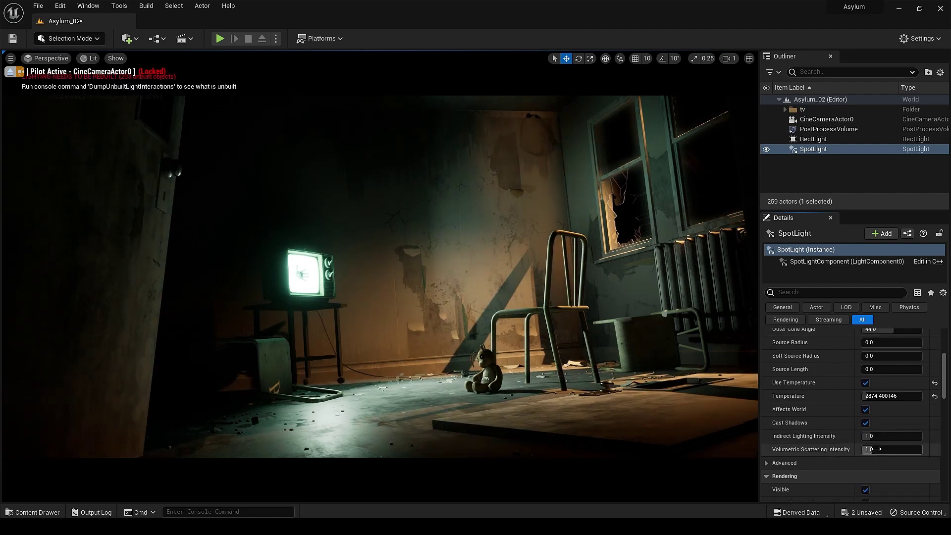
{"action": "scroll", "coordinate": [827, 483], "scroll_direction": "up", "scroll_amount": 3}
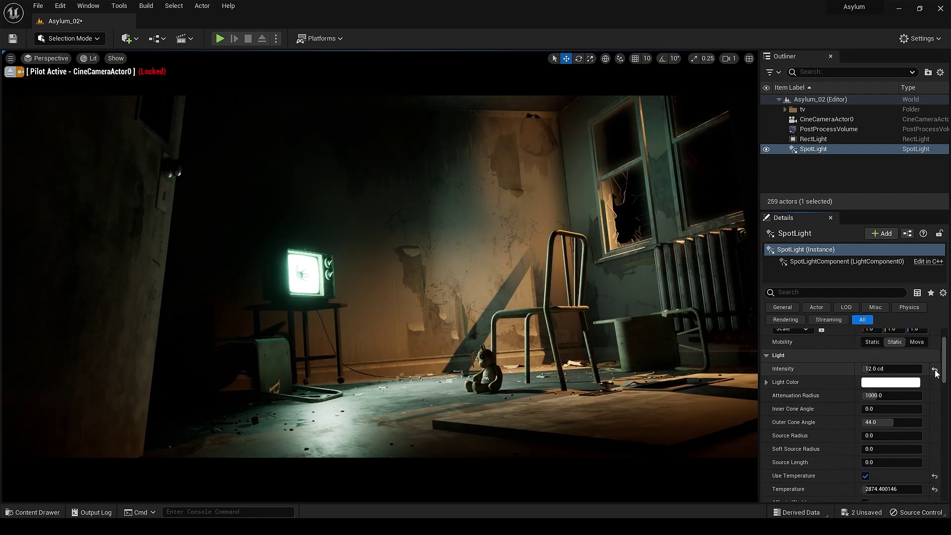
{"action": "left_click", "coordinate": [935, 371]}
Step: Stop piloting the camera and reposition the spot light outside the windows
{"action": "left_click", "coordinate": [810, 148]}
{"action": "left_click", "coordinate": [10, 72]}
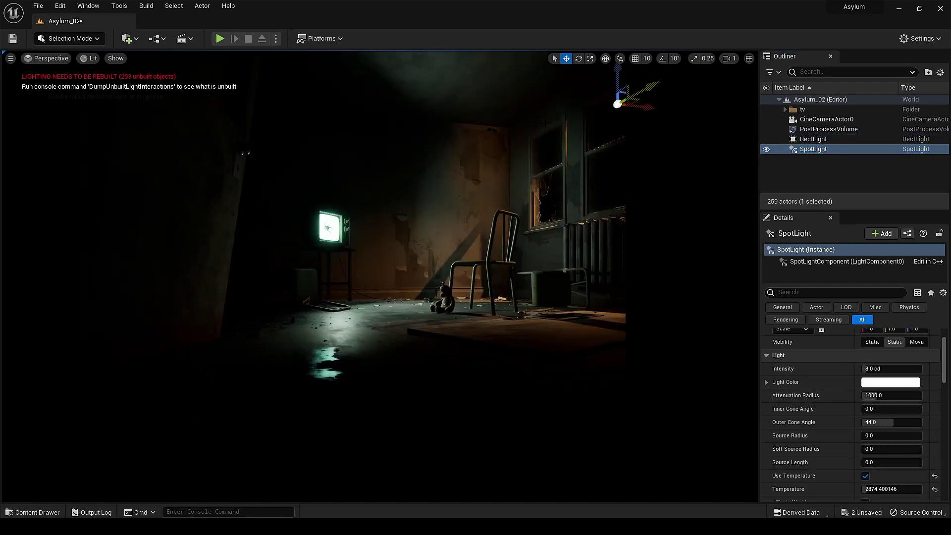
{"action": "left_click_drag", "start_coordinate": [647, 87], "coordinate": [621, 97]}
{"action": "key", "text": "e"}
{"action": "key", "text": "w"}
Step: Narrow the spot light to an attenuation radius of about 555, inner cone 18.7, outer cone 44.6, source radius 6.9 and source length 0.7, refining its placement
{"action": "left_click_drag", "start_coordinate": [873, 395], "coordinate": [894, 422]}
{"action": "left_click_drag", "start_coordinate": [887, 409], "coordinate": [877, 409]}
{"action": "left_click_drag", "start_coordinate": [899, 422], "coordinate": [882, 463]}
{"action": "mouse_move", "coordinate": [872, 408]}
{"action": "left_mouse_down"}
{"action": "mouse_move", "coordinate": [889, 409]}
{"action": "mouse_move", "coordinate": [874, 409]}
{"action": "left_mouse_up"}
{"action": "left_click_drag", "start_coordinate": [903, 422], "coordinate": [890, 422]}
{"action": "mouse_move", "coordinate": [628, 119]}
{"action": "left_mouse_down"}
{"action": "mouse_move", "coordinate": [651, 120]}
{"action": "mouse_move", "coordinate": [633, 115]}
{"action": "left_mouse_up"}
{"action": "key", "text": "e"}
{"action": "mouse_move", "coordinate": [885, 422]}
{"action": "left_mouse_down"}
{"action": "mouse_move", "coordinate": [903, 422]}
{"action": "mouse_move", "coordinate": [890, 422]}
{"action": "left_mouse_up"}
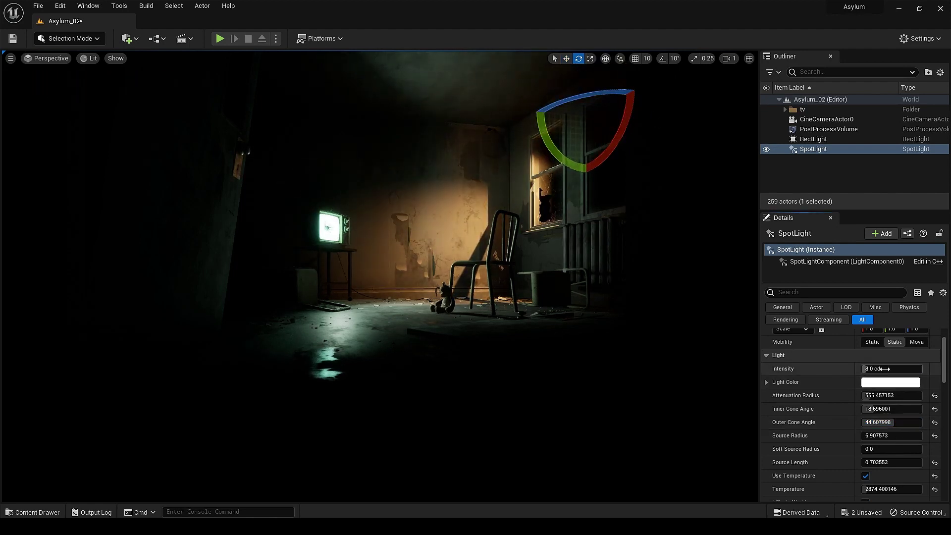
Step: Set the spot light's intensity to 5 cd, its indirect lighting intensity to 2 and its temperature to about 2957
{"action": "left_click", "coordinate": [884, 368]}
{"action": "type", "text": "1"}
{"action": "type", "text": "5"}
{"action": "key", "text": "Return"}
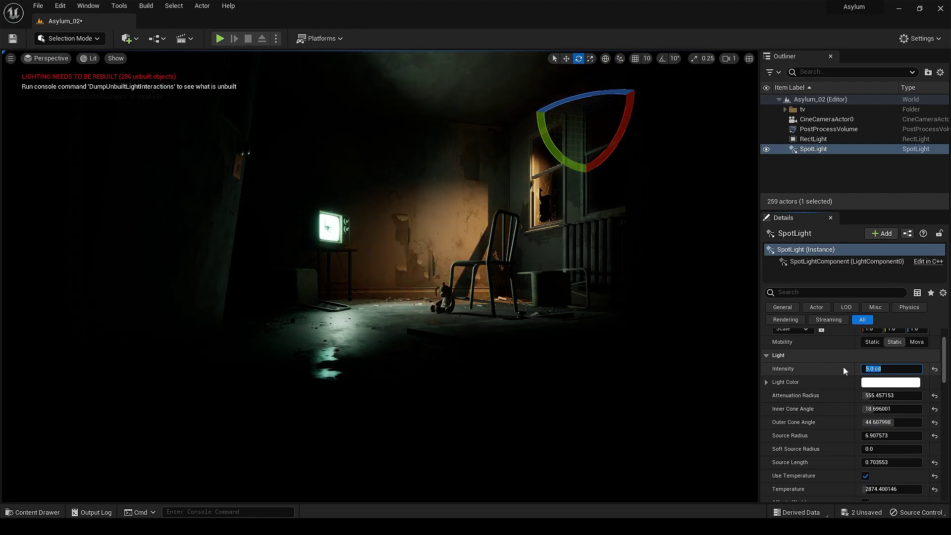
{"action": "left_click", "coordinate": [843, 367]}
{"action": "scroll", "coordinate": [822, 375], "scroll_direction": "down", "scroll_amount": 2}
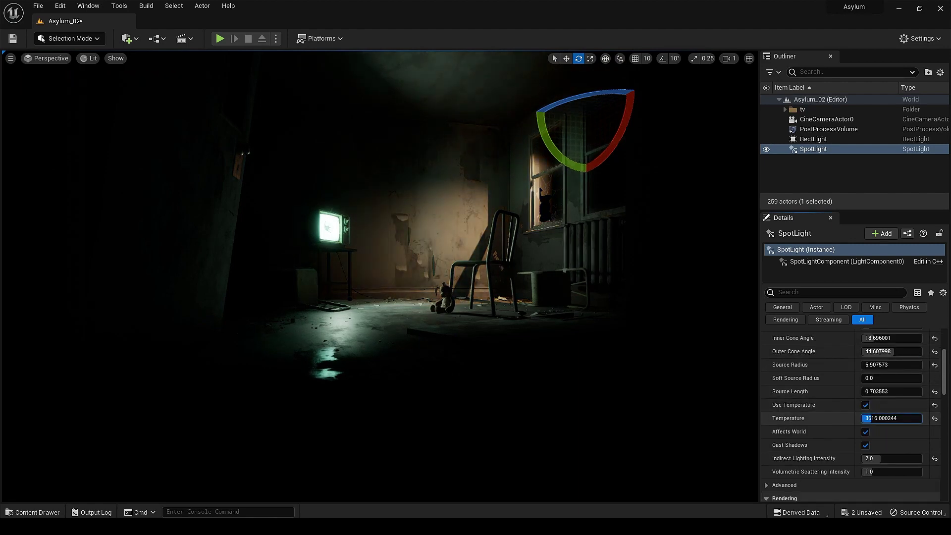
Step: Check the spot light's effect through CineCameraActor0 by toggling its visibility, and clear the selection
{"action": "left_click", "coordinate": [49, 58]}
{"action": "left_click", "coordinate": [55, 167]}
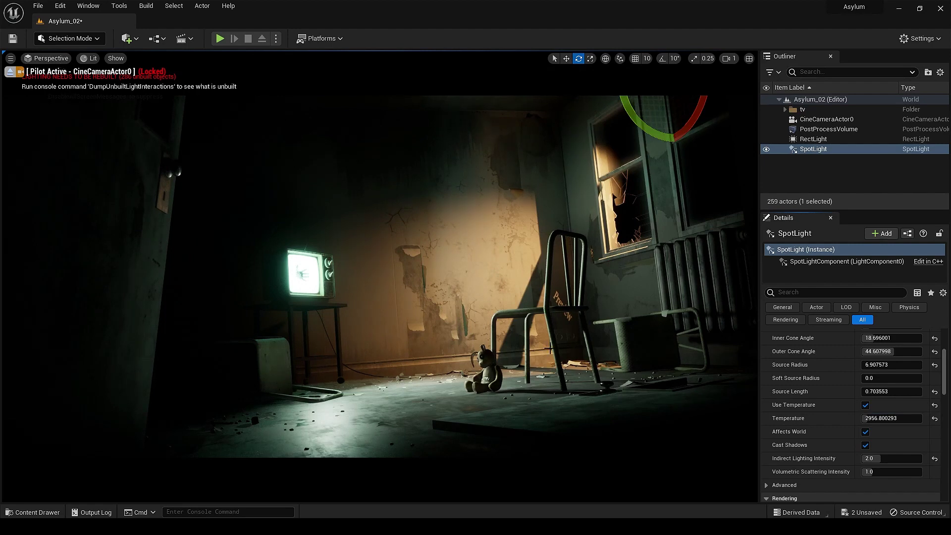
{"action": "left_click", "coordinate": [765, 150]}
{"action": "left_click", "coordinate": [765, 150]}
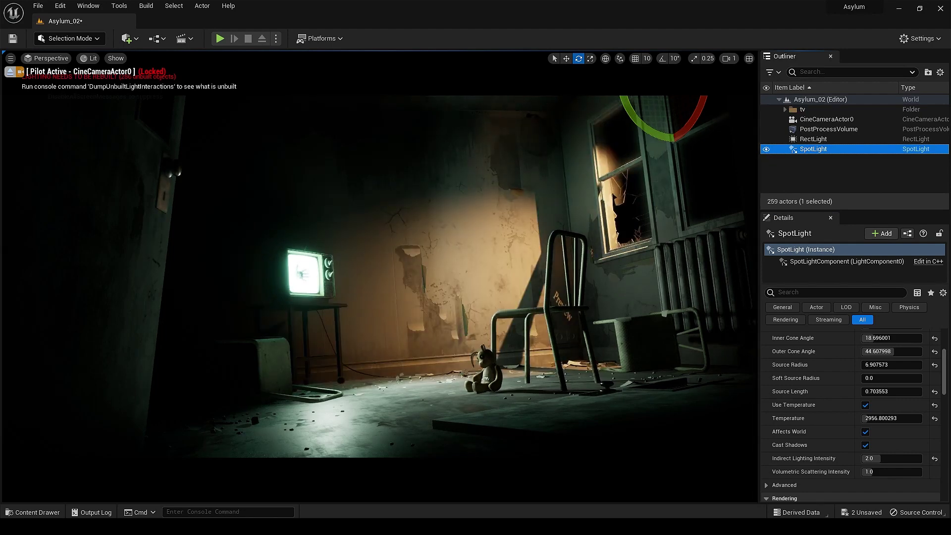
{"action": "key", "text": "Escape"}
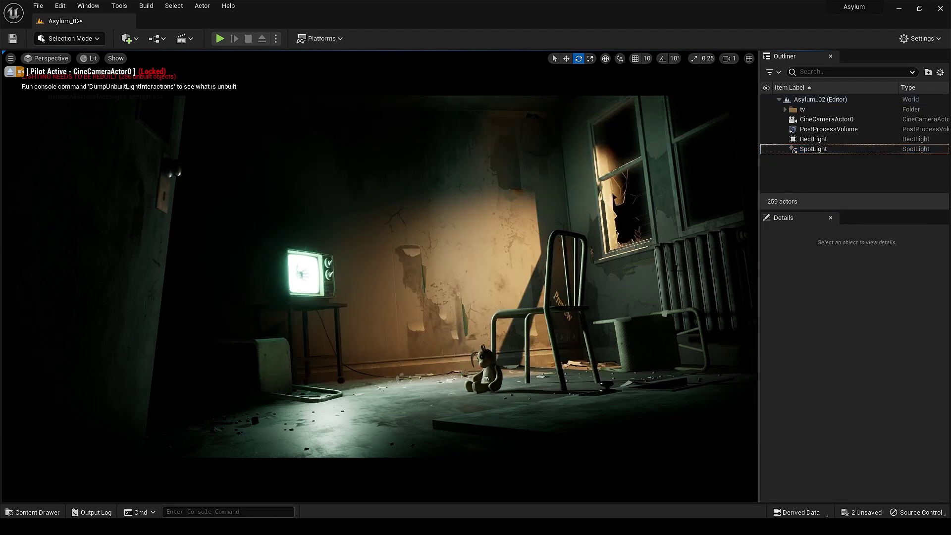
Step: Add an Exponential Height Fog to the scene and enable its Volumetric Fog option
{"action": "left_click", "coordinate": [91, 58]}
{"action": "left_click", "coordinate": [127, 38]}
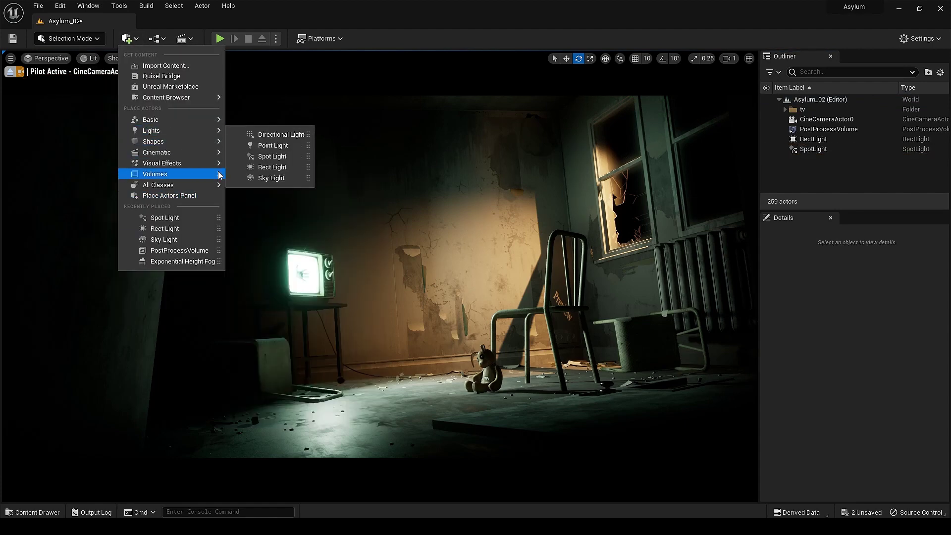
{"action": "mouse_move", "coordinate": [219, 175]}
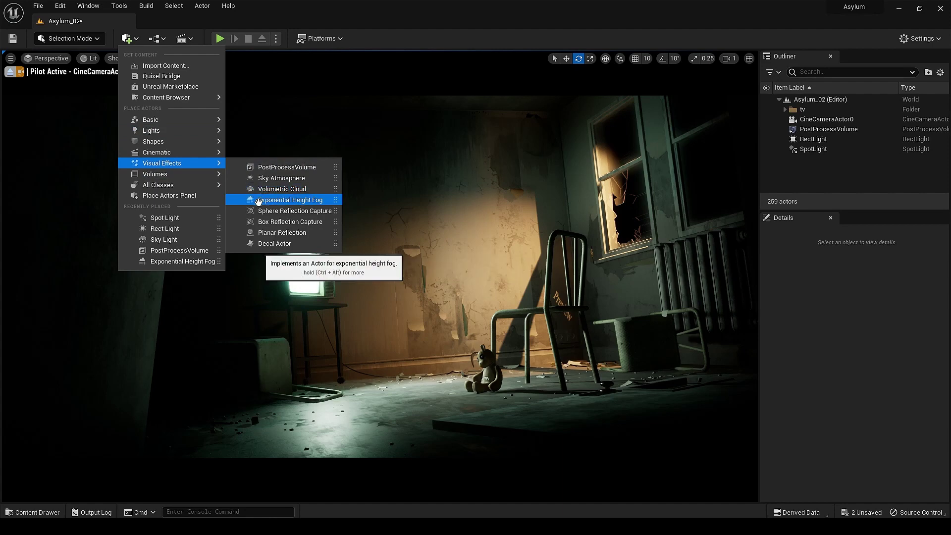
{"action": "left_click", "coordinate": [262, 200]}
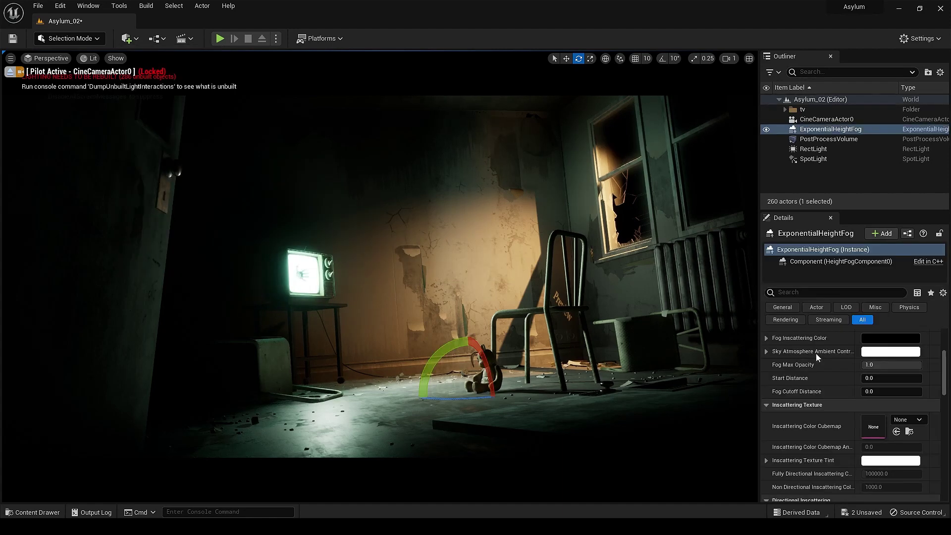
{"action": "scroll", "coordinate": [817, 357], "scroll_direction": "down", "scroll_amount": 5}
{"action": "left_click", "coordinate": [865, 396]}
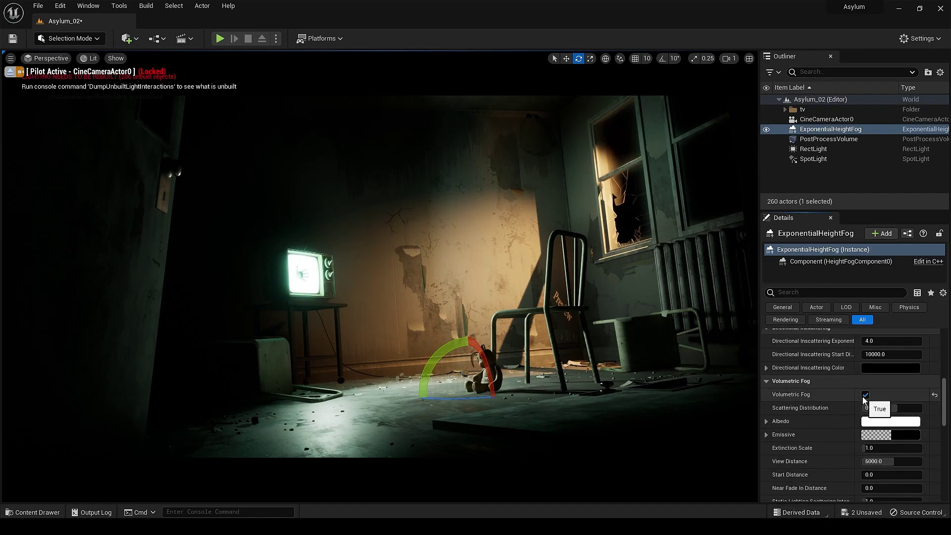
Step: Set the height fog's density to 1 and its extinction scale to about 2.35, and deselect it
{"action": "scroll", "coordinate": [848, 419], "scroll_direction": "up", "scroll_amount": 6}
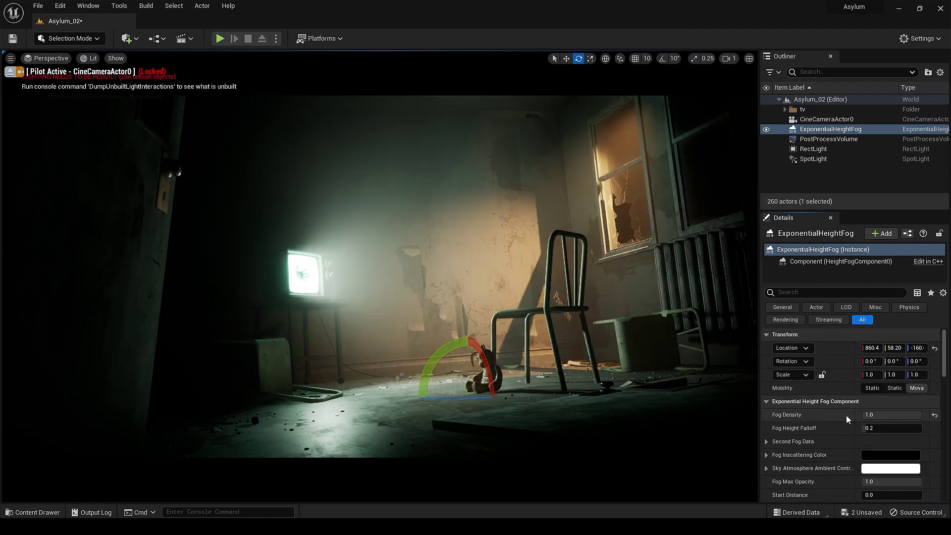
{"action": "scroll", "coordinate": [822, 376], "scroll_direction": "down", "scroll_amount": 5}
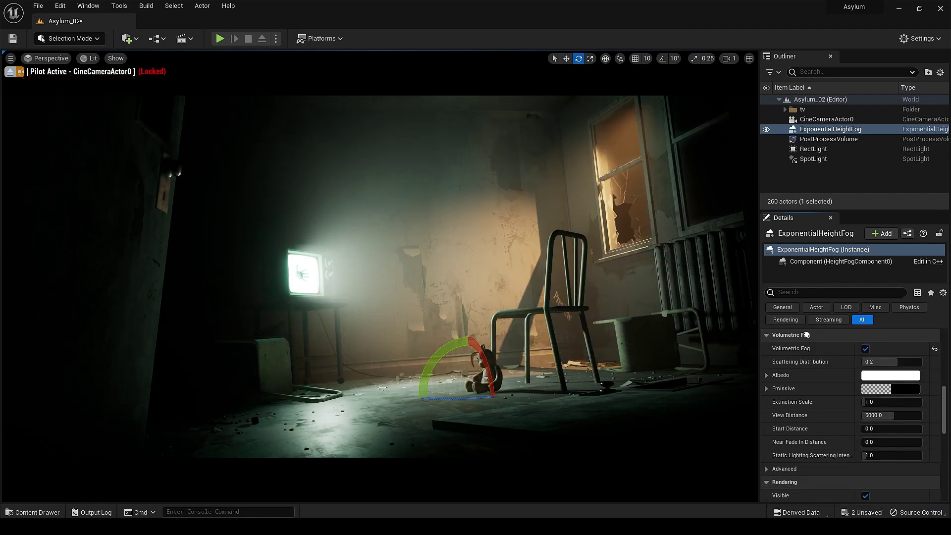
{"action": "scroll", "coordinate": [806, 335], "scroll_direction": "up", "scroll_amount": 1}
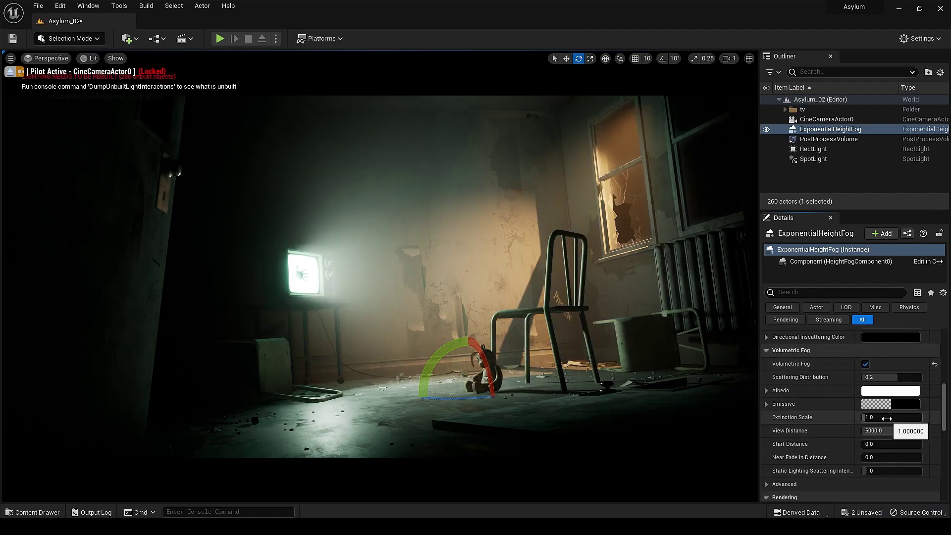
{"action": "left_click_drag", "start_coordinate": [887, 418], "coordinate": [911, 418]}
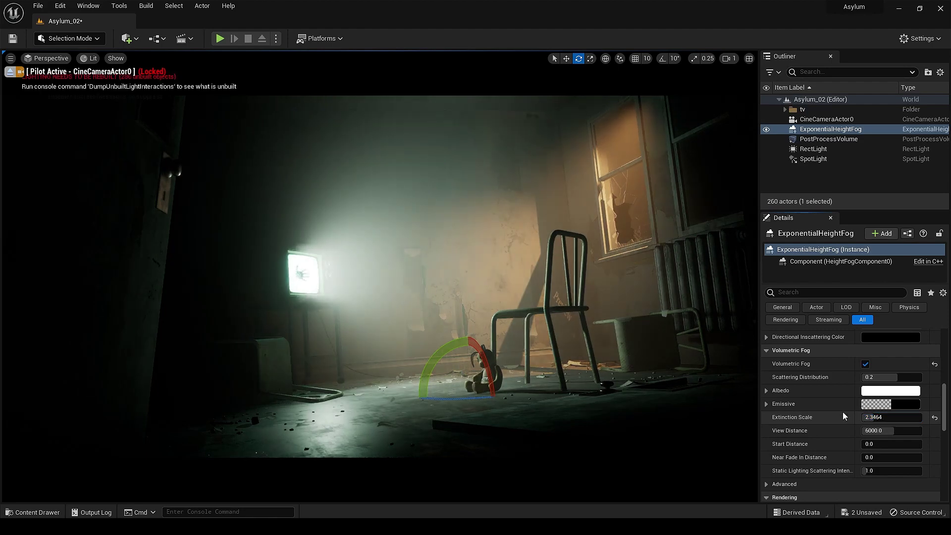
{"action": "key", "text": "Escape"}
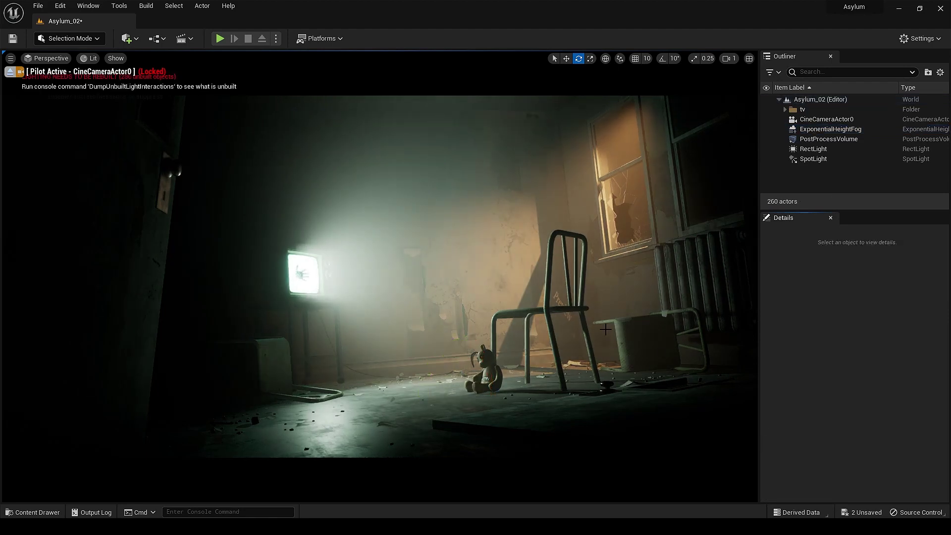
Step: Reduce the TV rect light's volumetric scattering intensity to 0.25
{"action": "left_click", "coordinate": [812, 161]}
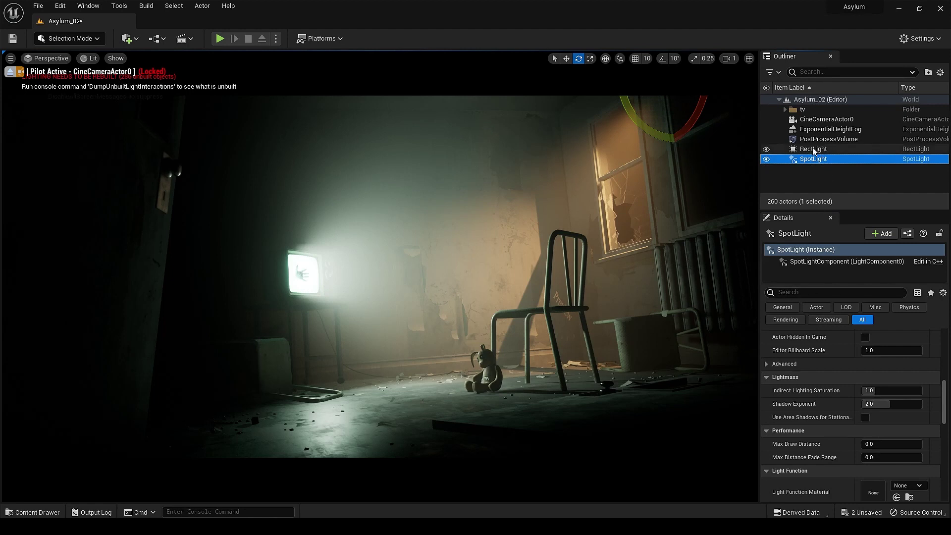
{"action": "left_click", "coordinate": [813, 149]}
{"action": "scroll", "coordinate": [881, 386], "scroll_direction": "up", "scroll_amount": 5}
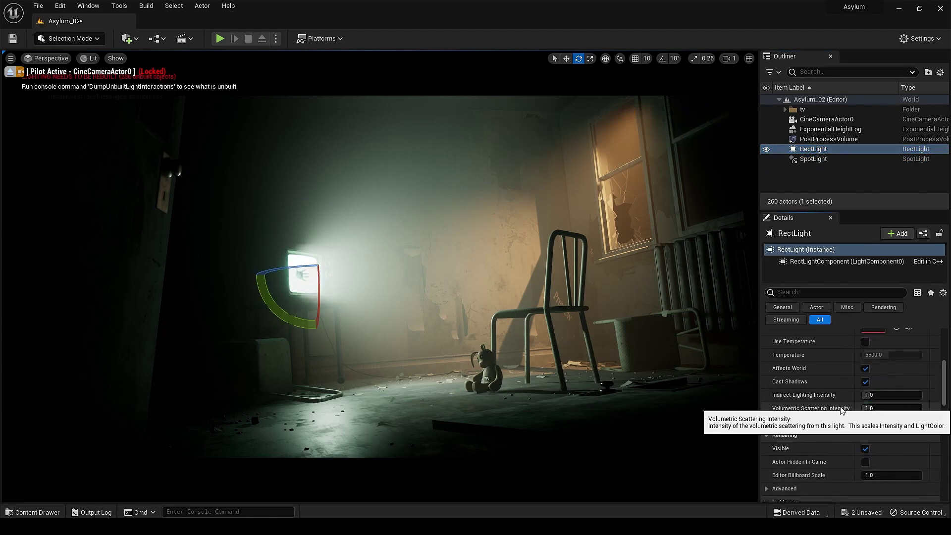
{"action": "left_click_drag", "start_coordinate": [881, 413], "coordinate": [865, 413]}
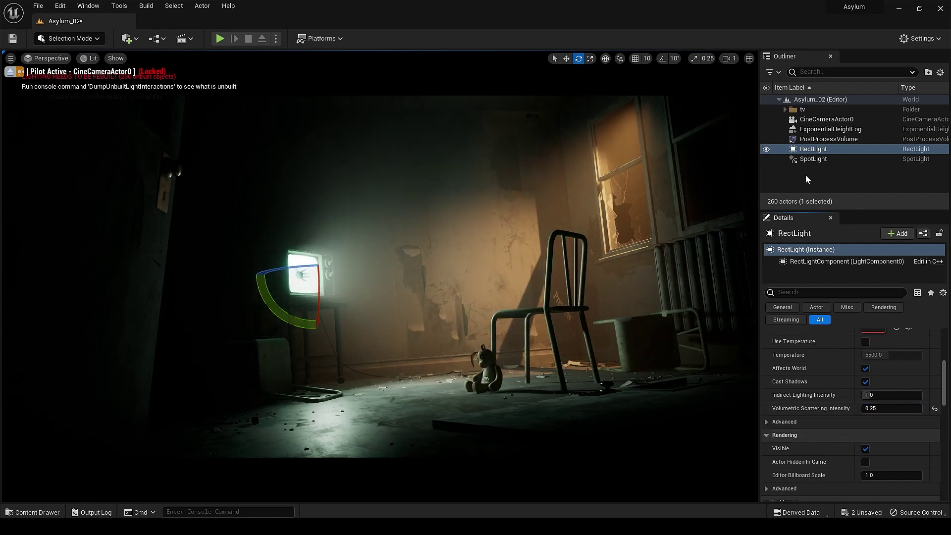
Step: Try adjusting the window spot light's volumetric scattering intensity
{"action": "left_click", "coordinate": [813, 159]}
{"action": "scroll", "coordinate": [832, 436], "scroll_direction": "up", "scroll_amount": 8}
{"action": "scroll", "coordinate": [832, 465], "scroll_direction": "down", "scroll_amount": 4}
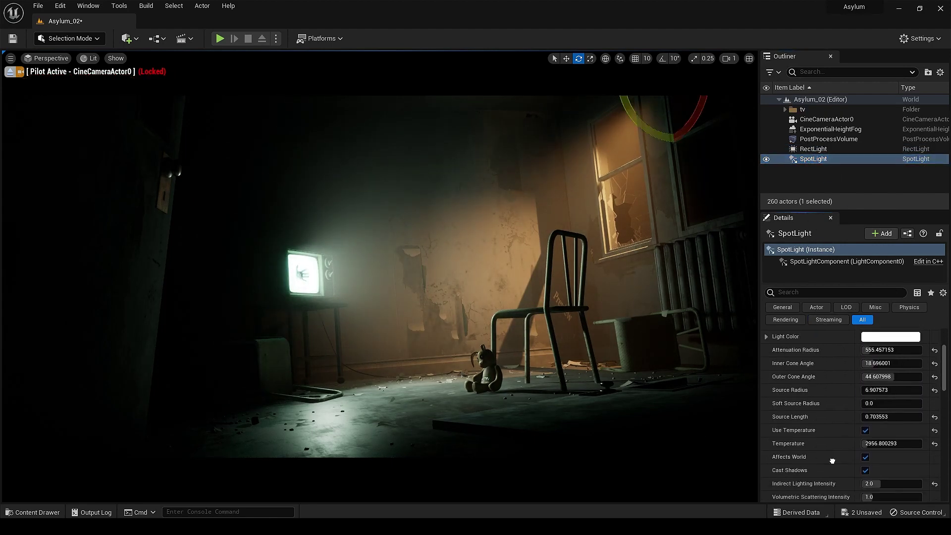
{"action": "scroll", "coordinate": [832, 476], "scroll_direction": "down", "scroll_amount": 4}
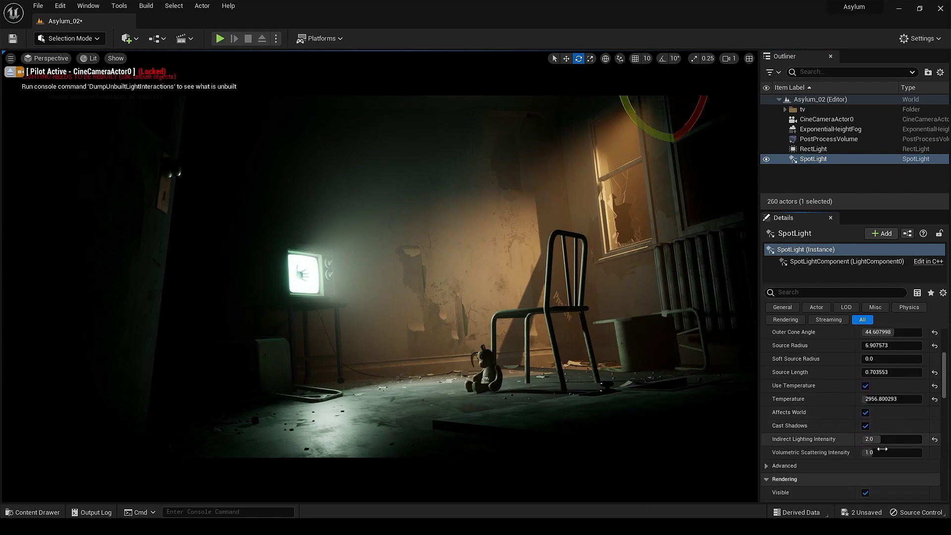
{"action": "mouse_move", "coordinate": [881, 451]}
{"action": "left_mouse_down"}
{"action": "mouse_move", "coordinate": [893, 450]}
{"action": "mouse_move", "coordinate": [877, 451]}
{"action": "left_mouse_up"}
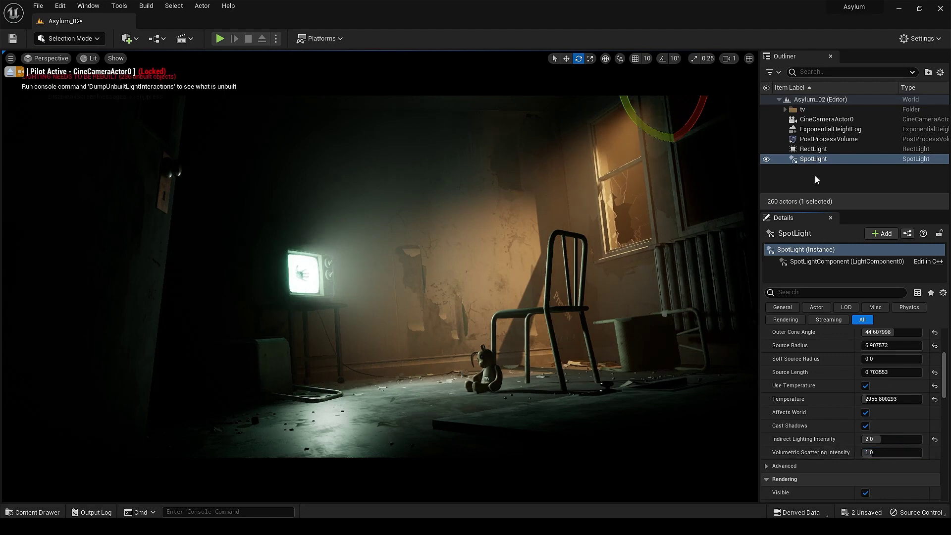
Step: Lower the height fog's extinction scale to about 1.71 and set its fog density to 0.5
{"action": "left_click", "coordinate": [811, 130]}
{"action": "scroll", "coordinate": [891, 396], "scroll_direction": "down", "scroll_amount": 5}
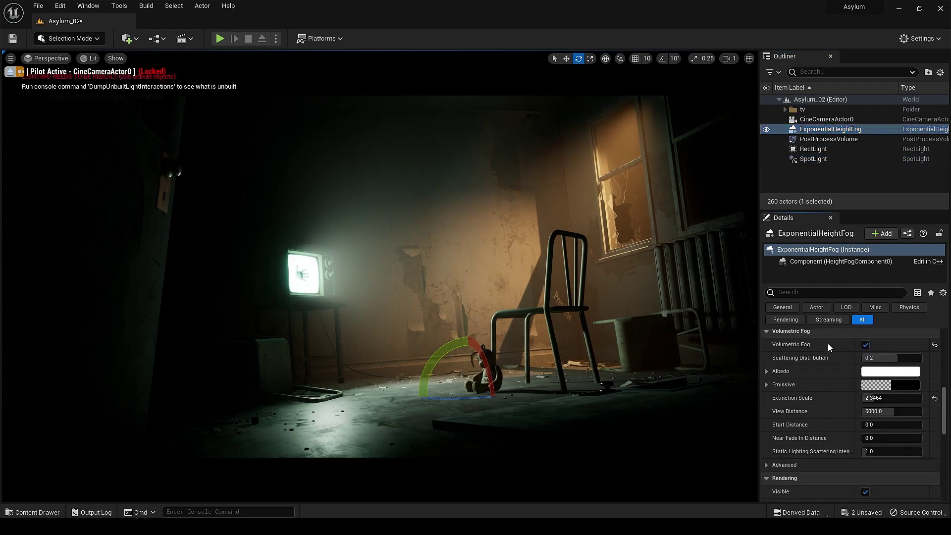
{"action": "left_click", "coordinate": [892, 398]}
{"action": "type", "text": "1"}
{"action": "key", "text": "Return"}
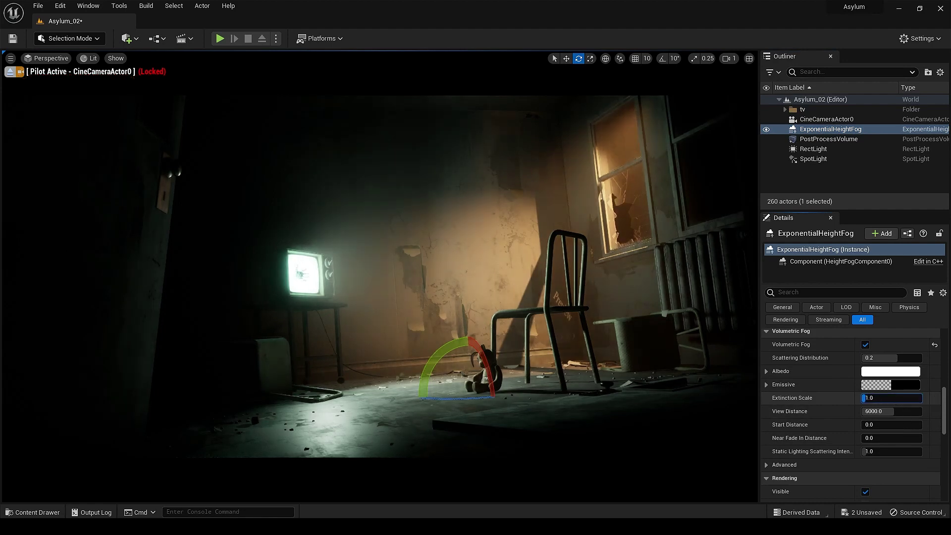
{"action": "left_click_drag", "start_coordinate": [866, 398], "coordinate": [873, 398]}
{"action": "scroll", "coordinate": [852, 416], "scroll_direction": "up", "scroll_amount": 5}
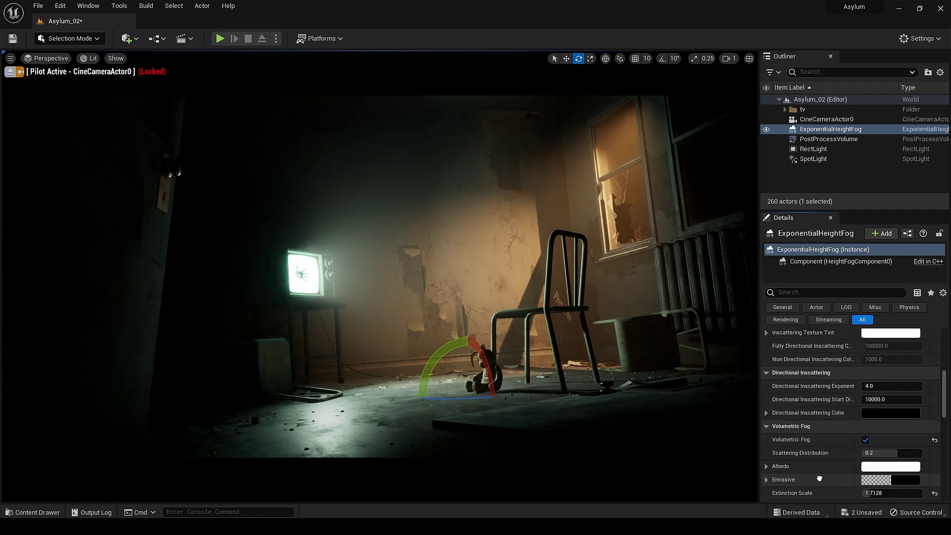
{"action": "left_click", "coordinate": [890, 389]}
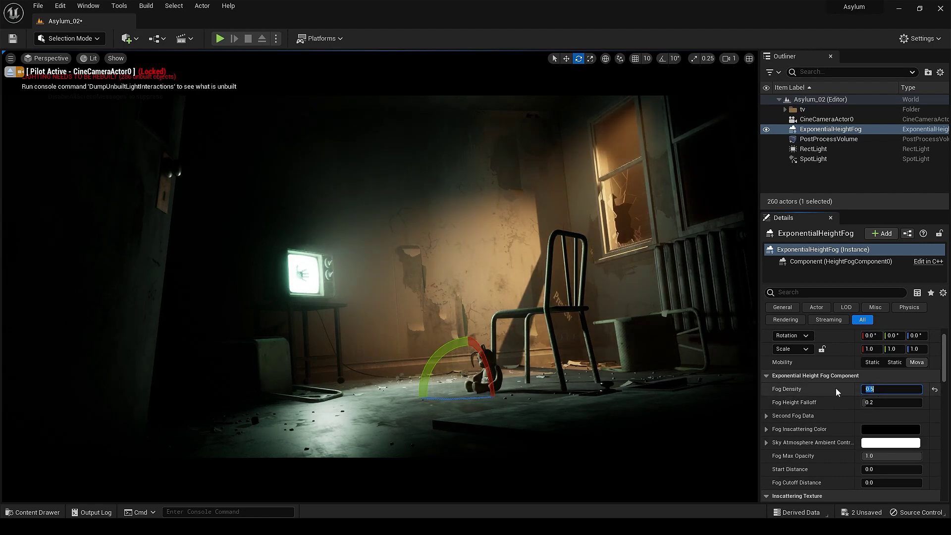
Step: Set the window spot light's volumetric scattering intensity to 2
{"action": "left_click", "coordinate": [817, 158]}
{"action": "scroll", "coordinate": [820, 346], "scroll_direction": "down", "scroll_amount": 2}
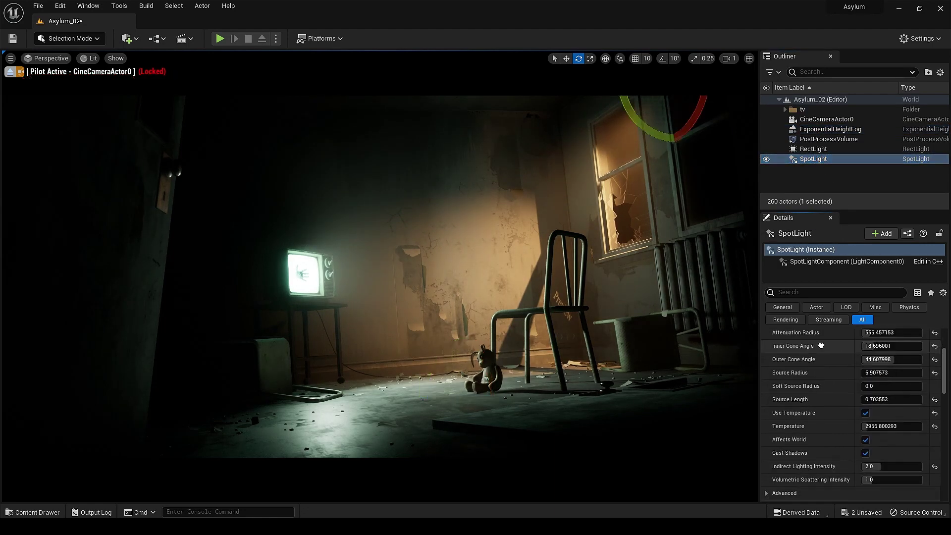
{"action": "left_click", "coordinate": [888, 481]}
{"action": "type", "text": "2"}
{"action": "key", "text": "Return"}
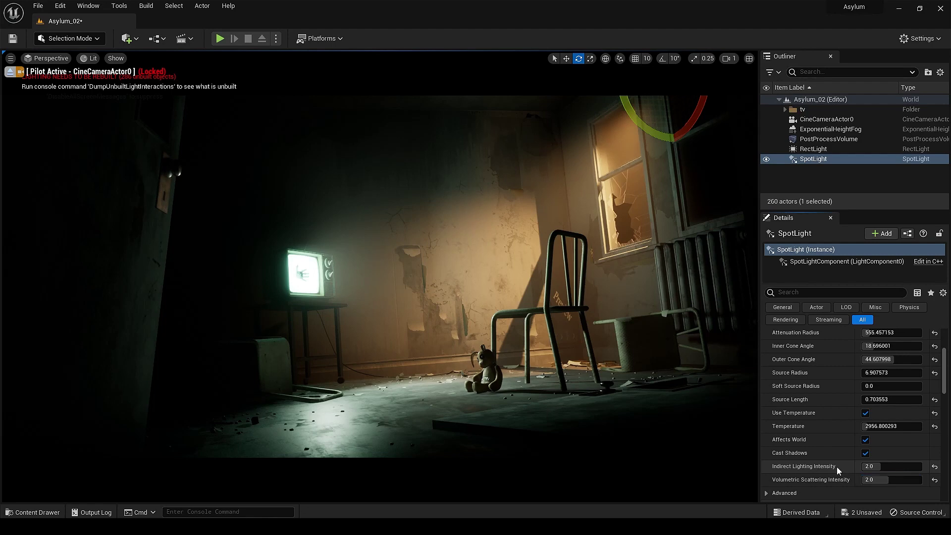
Step: Leave the piloted camera, duplicate the spot light sideways so the copy lights the second window, and return to the CineCameraActor0 view
{"action": "left_click", "coordinate": [10, 72]}
{"action": "key", "text": "w"}
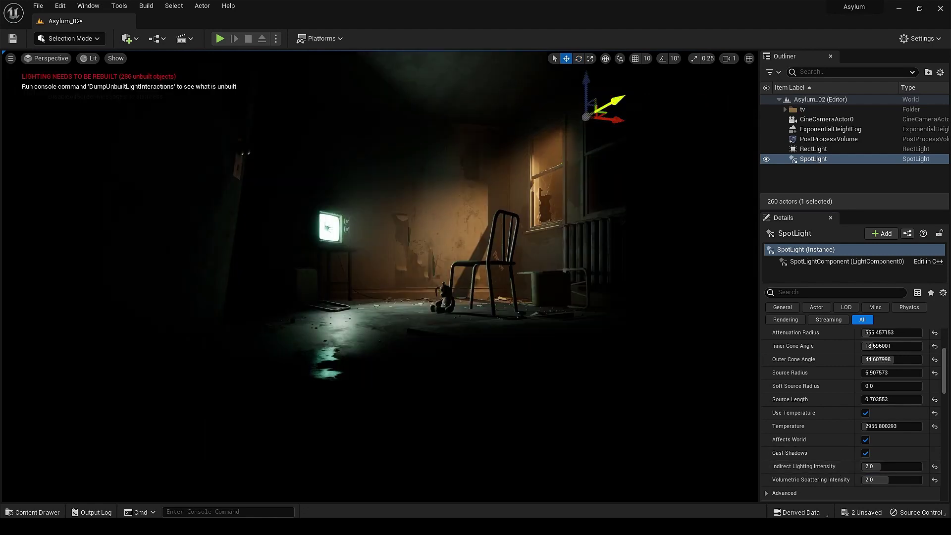
{"action": "left_click_drag", "start_coordinate": [620, 97], "coordinate": [686, 106], "text": "alt"}
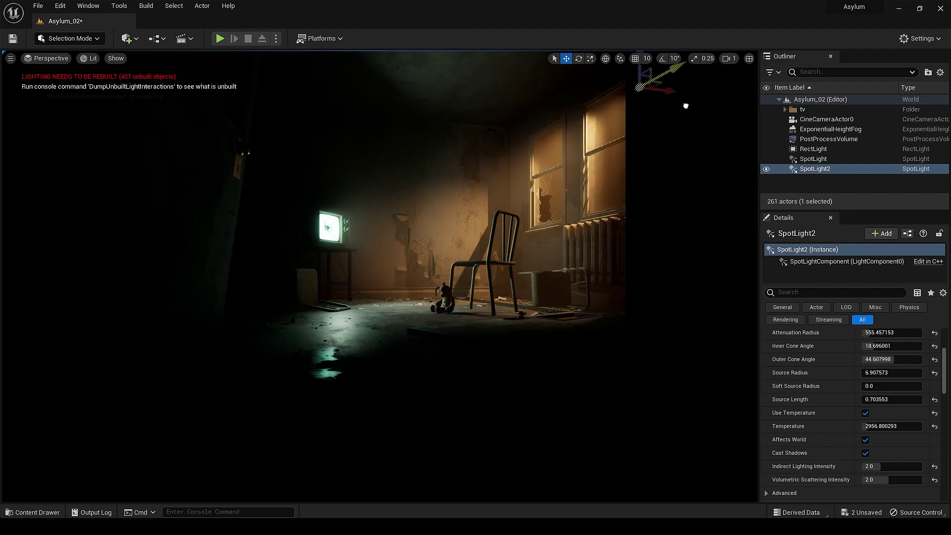
{"action": "left_click", "coordinate": [60, 59]}
{"action": "left_click", "coordinate": [92, 170]}
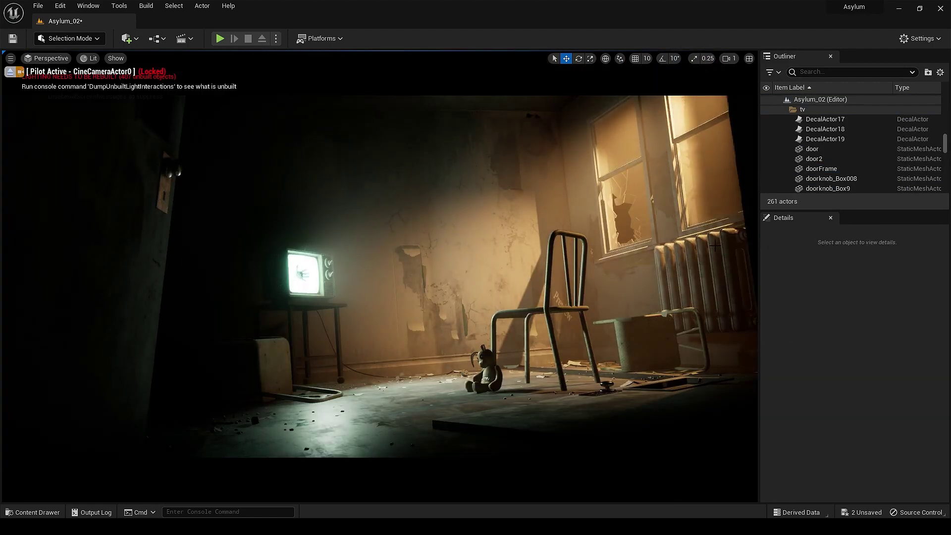
Step: Collapse the tv folder in the scene list and set SpotLight2's intensity to 2 cd
{"action": "scroll", "coordinate": [852, 154], "scroll_direction": "up", "scroll_amount": 5}
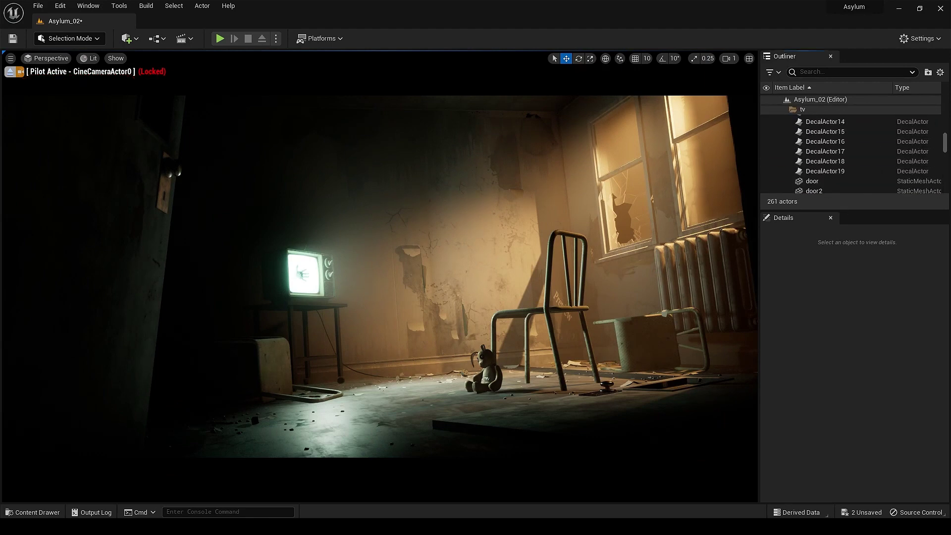
{"action": "scroll", "coordinate": [852, 154], "scroll_direction": "up", "scroll_amount": 5}
{"action": "left_click", "coordinate": [784, 109]}
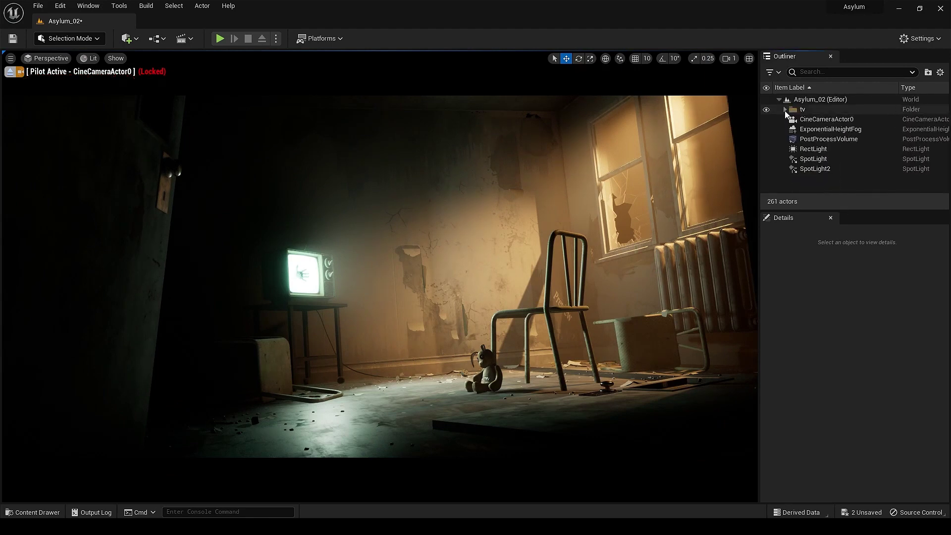
{"action": "left_click", "coordinate": [812, 172]}
{"action": "scroll", "coordinate": [837, 397], "scroll_direction": "up", "scroll_amount": 3}
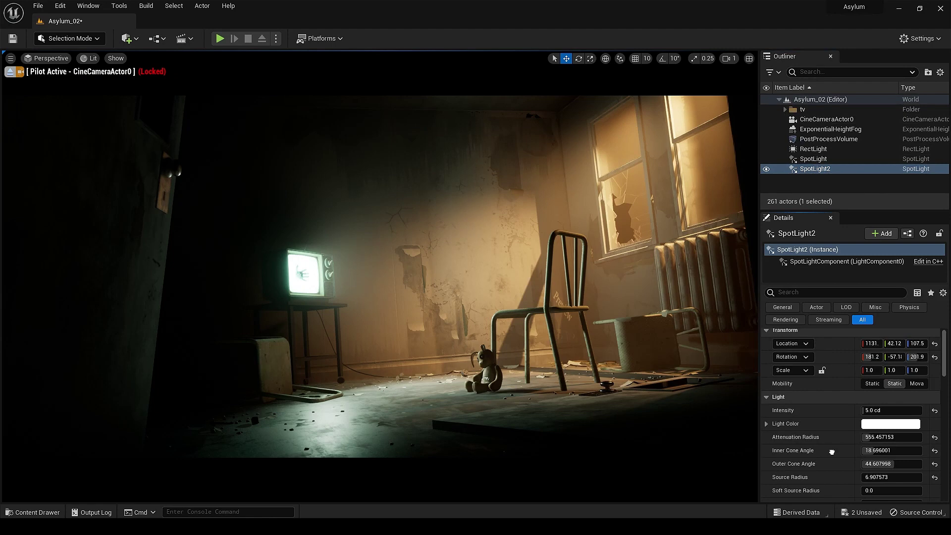
{"action": "left_click", "coordinate": [877, 415]}
{"action": "type", "text": "2"}
{"action": "key", "text": "Return"}
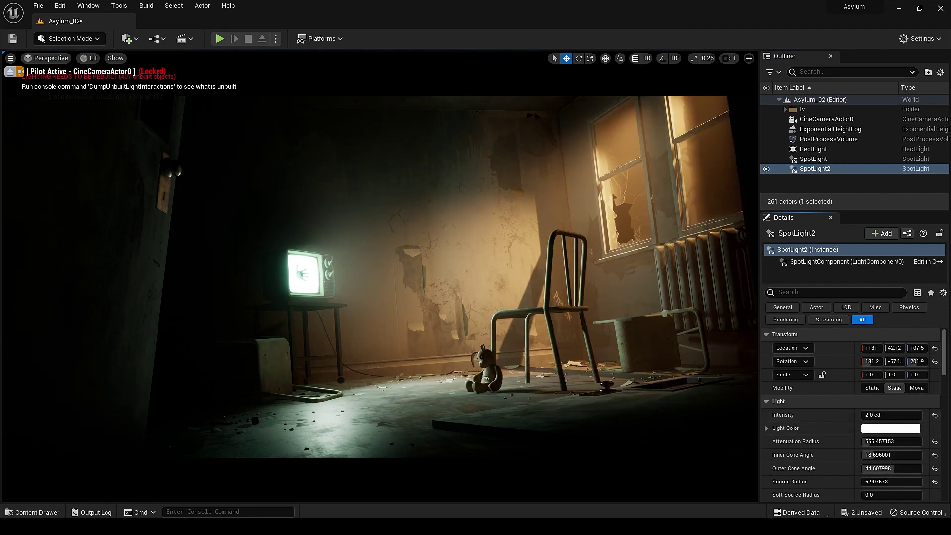
Step: Outside the camera view, rotate SpotLight2 around Z to about 172.8 degrees with its cone displayed, and return to CineCameraActor0
{"action": "left_click", "coordinate": [10, 71]}
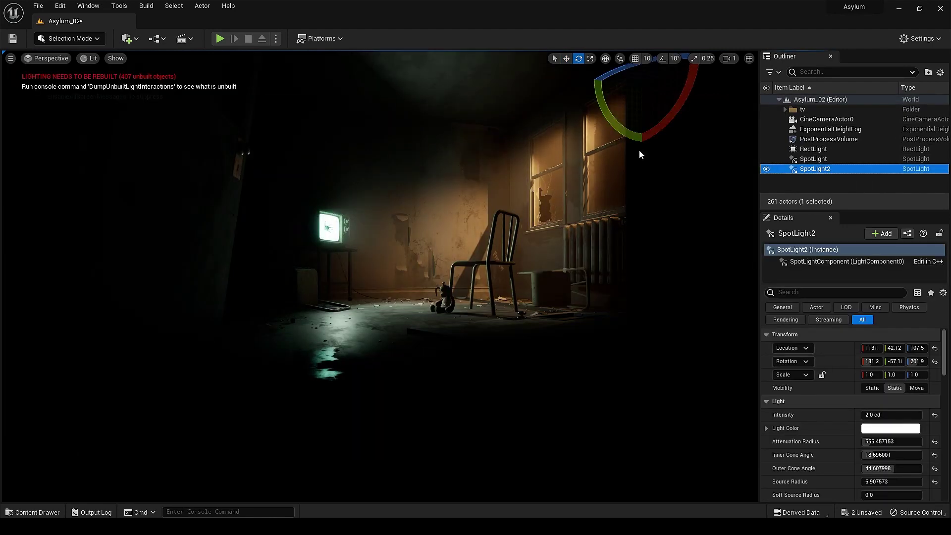
{"action": "left_click_drag", "start_coordinate": [613, 72], "coordinate": [645, 115]}
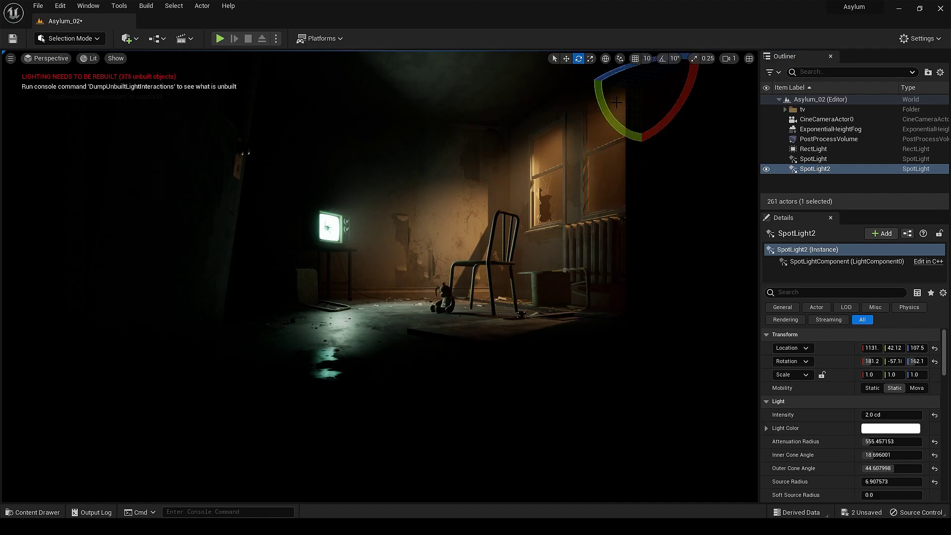
{"action": "key", "text": "g"}
{"action": "left_click_drag", "start_coordinate": [619, 69], "coordinate": [604, 76]}
{"action": "left_click_drag", "start_coordinate": [713, 87], "coordinate": [711, 90]}
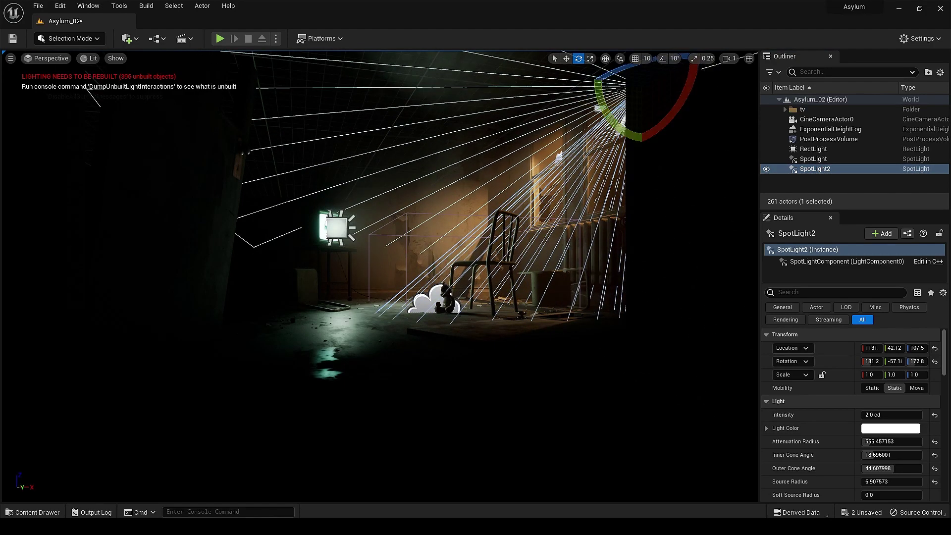
{"action": "left_click", "coordinate": [47, 58]}
{"action": "left_click", "coordinate": [84, 168]}
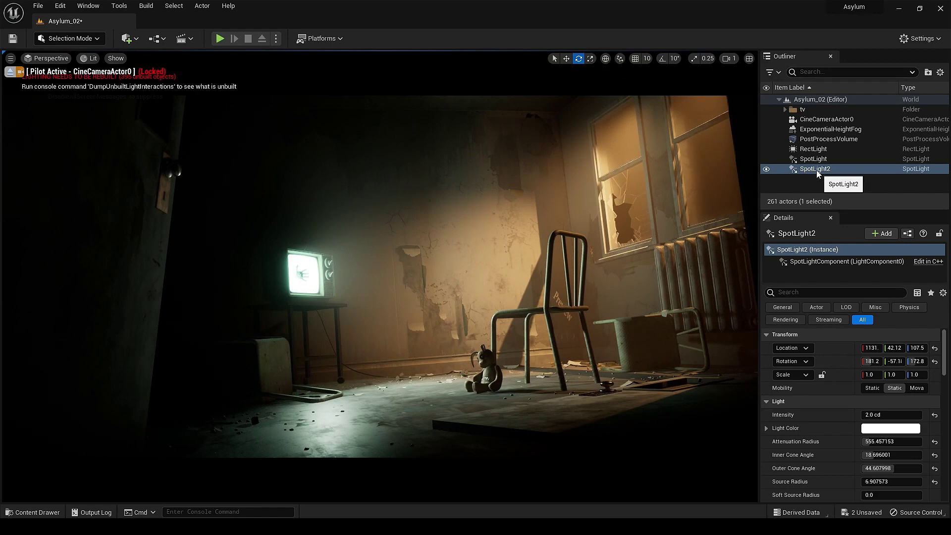
Step: Set the original spot light's intensity to 3 cd
{"action": "left_click", "coordinate": [813, 158]}
{"action": "left_click", "coordinate": [891, 414]}
{"action": "type", "text": "3"}
{"action": "key", "text": "Return"}
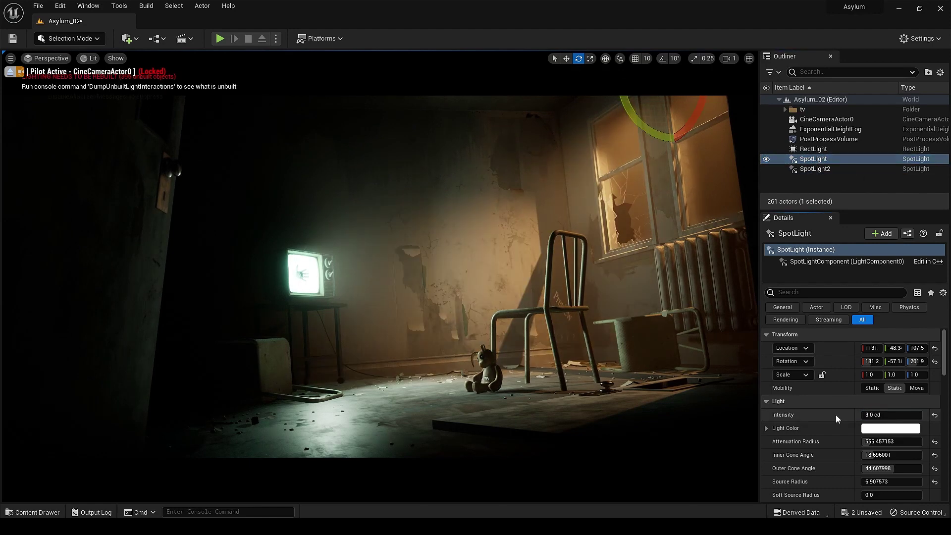
{"action": "scroll", "coordinate": [837, 418], "scroll_direction": "down", "scroll_amount": 3}
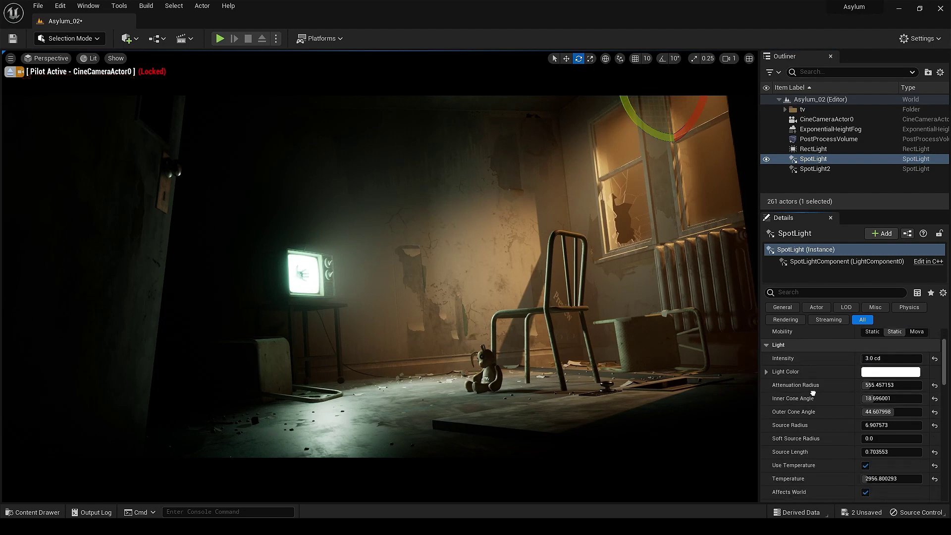
Step: Set SpotLight2's volumetric scattering intensity to 1
{"action": "left_click", "coordinate": [815, 168]}
{"action": "scroll", "coordinate": [837, 416], "scroll_direction": "down", "scroll_amount": 3}
{"action": "left_click", "coordinate": [891, 416]}
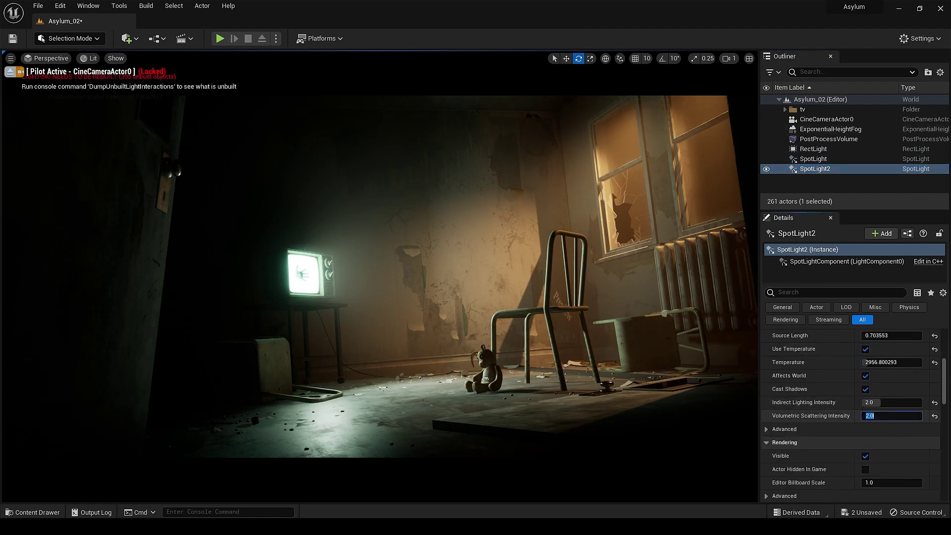
{"action": "type", "text": "1"}
{"action": "key", "text": "Return"}
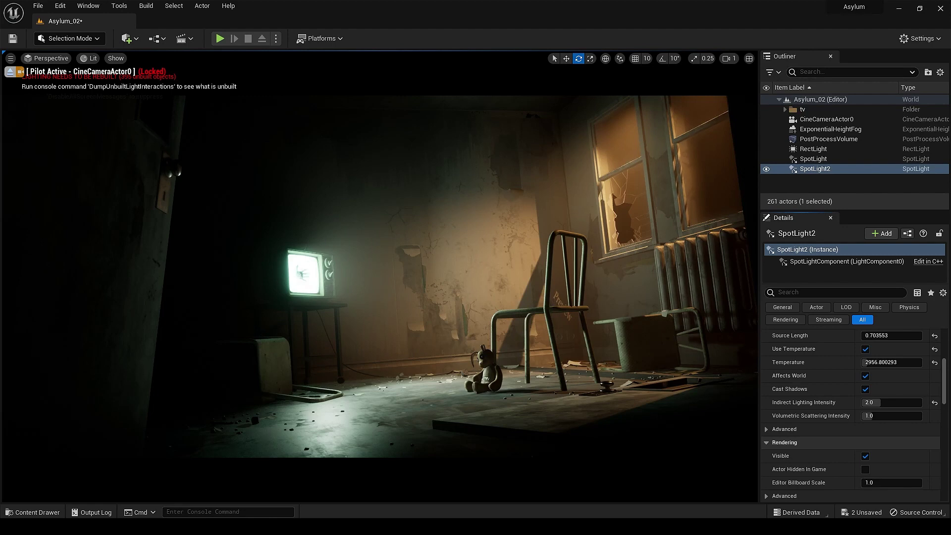
Step: Set the TV rect light's intensity to 3 cd and give its green light colour a saturation of about 0.33
{"action": "left_click", "coordinate": [312, 277]}
{"action": "key", "text": "g"}
{"action": "left_click", "coordinate": [313, 278]}
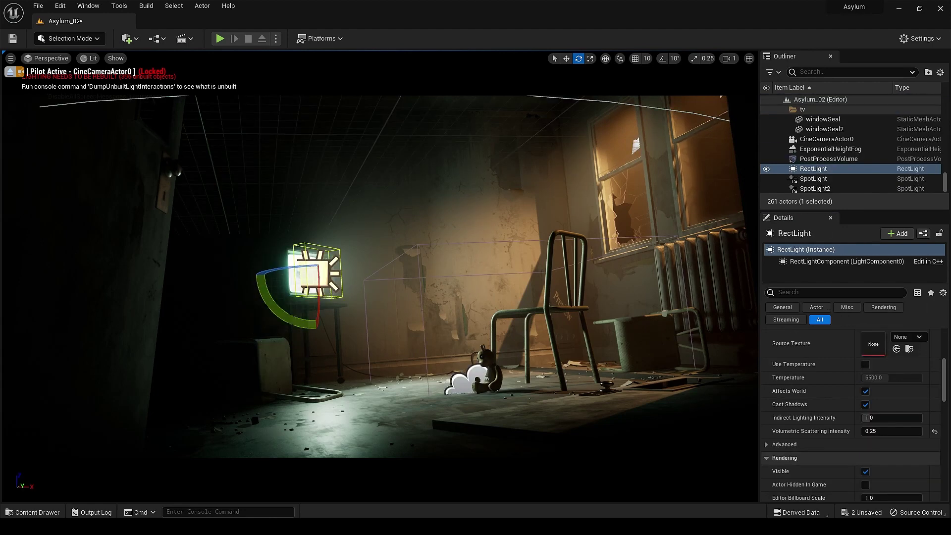
{"action": "left_click", "coordinate": [785, 109]}
{"action": "scroll", "coordinate": [830, 395], "scroll_direction": "up", "scroll_amount": 1}
{"action": "scroll", "coordinate": [824, 366], "scroll_direction": "up", "scroll_amount": 5}
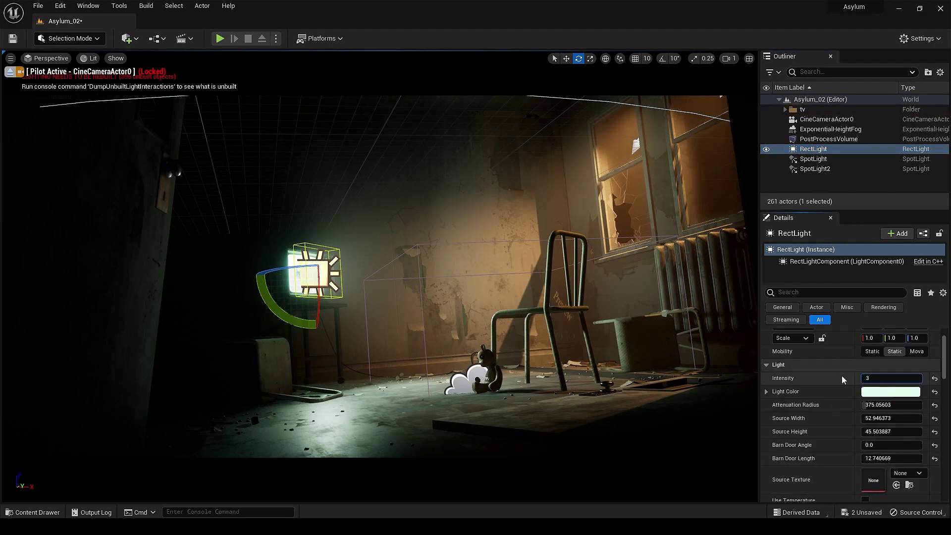
{"action": "left_click_drag", "start_coordinate": [876, 378], "coordinate": [850, 378]}
{"action": "type", "text": "5"}
{"action": "key", "text": "Return"}
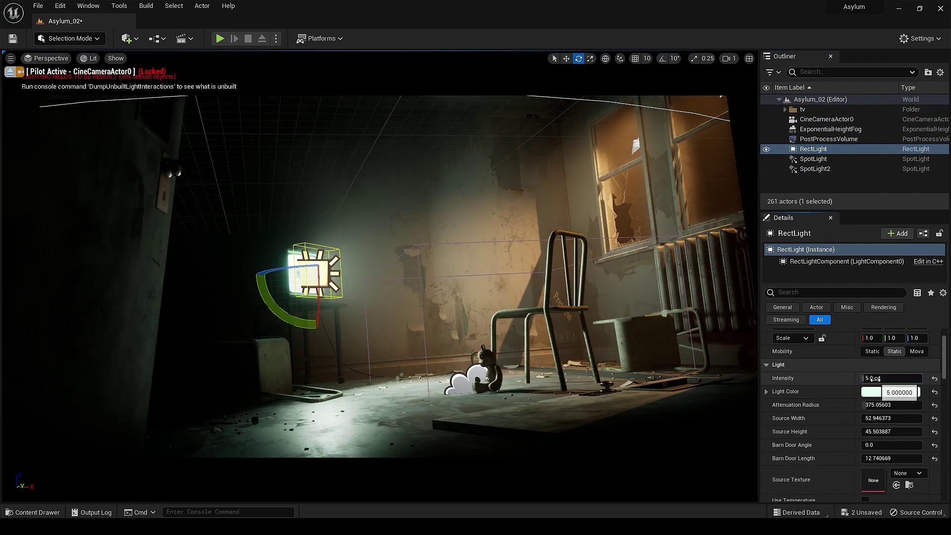
{"action": "left_click", "coordinate": [891, 392]}
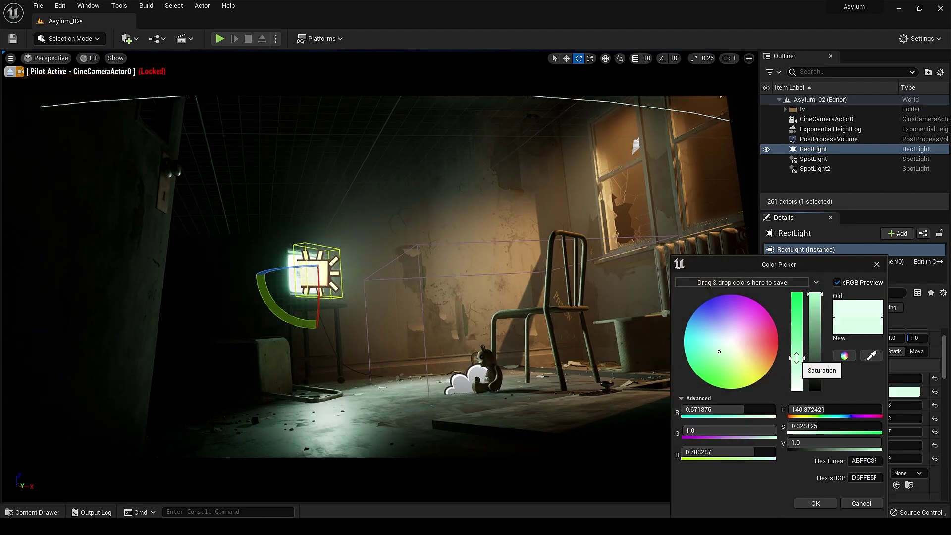
{"action": "left_click", "coordinate": [815, 503]}
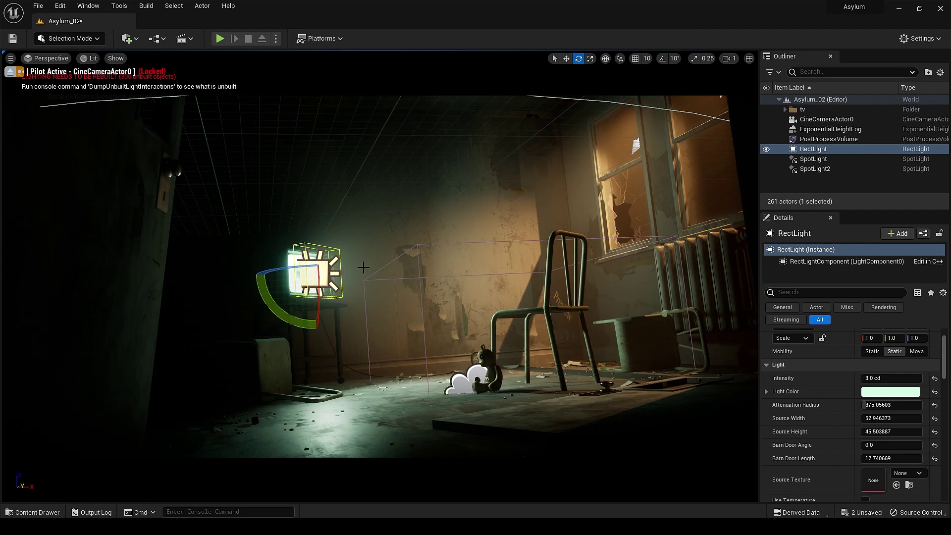
Step: Duplicate the TV rect light and place the copy low beside the chair, just above the teddy bear
{"action": "key", "text": "w"}
{"action": "left_click_drag", "start_coordinate": [346, 273], "coordinate": [480, 275], "text": "alt"}
{"action": "key", "text": "e"}
{"action": "key", "text": "w"}
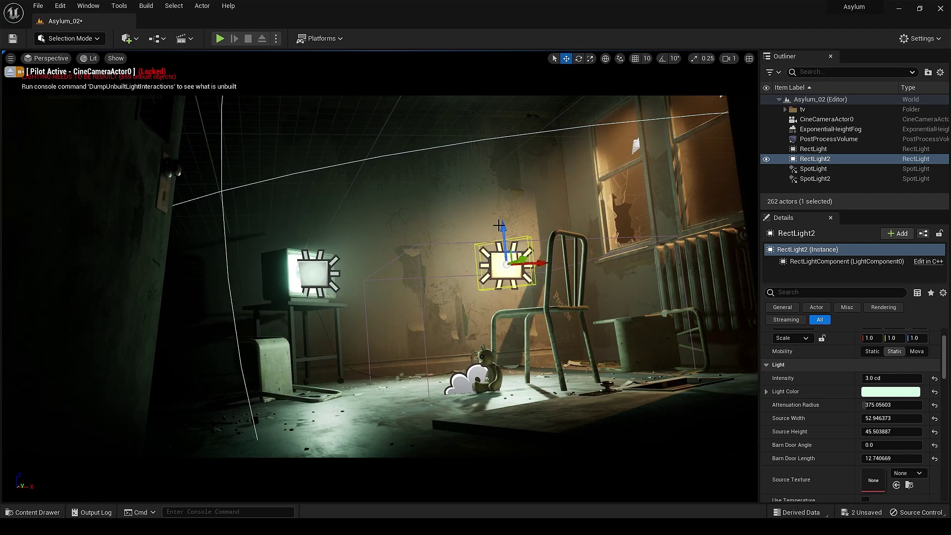
{"action": "left_click_drag", "start_coordinate": [503, 225], "coordinate": [505, 264]}
{"action": "left_click_drag", "start_coordinate": [546, 303], "coordinate": [545, 302]}
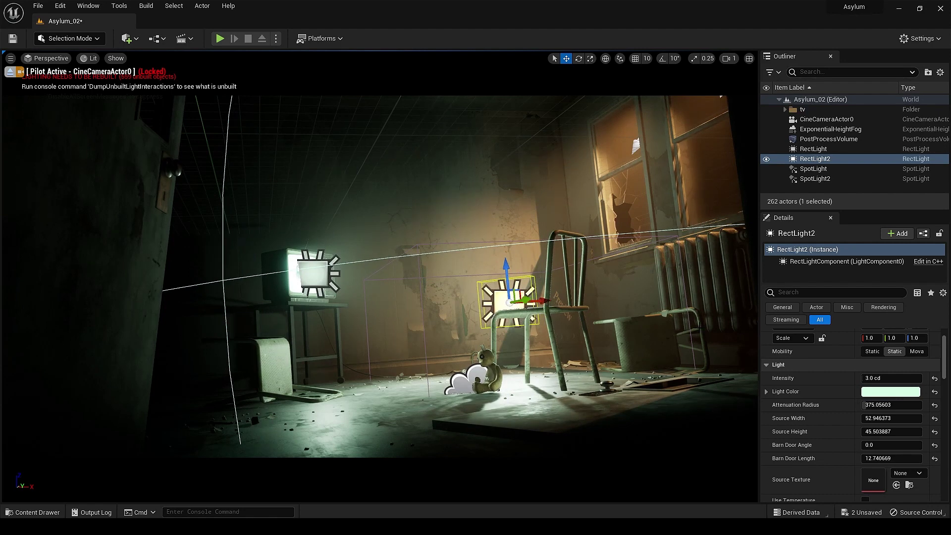
Step: Set RectLight2 to 1 cd with a white light colour and enable a warm colour temperature of about 3780
{"action": "left_click", "coordinate": [895, 380]}
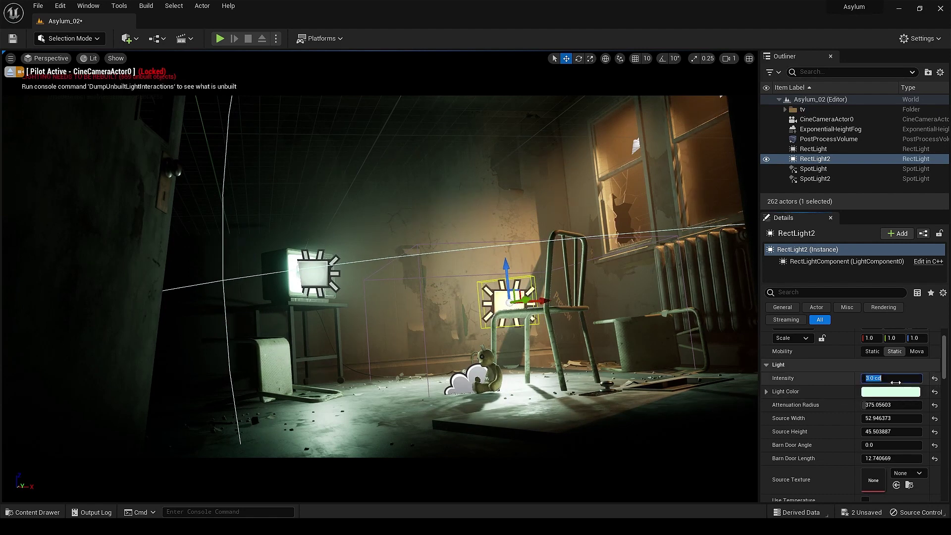
{"action": "key", "text": "Return"}
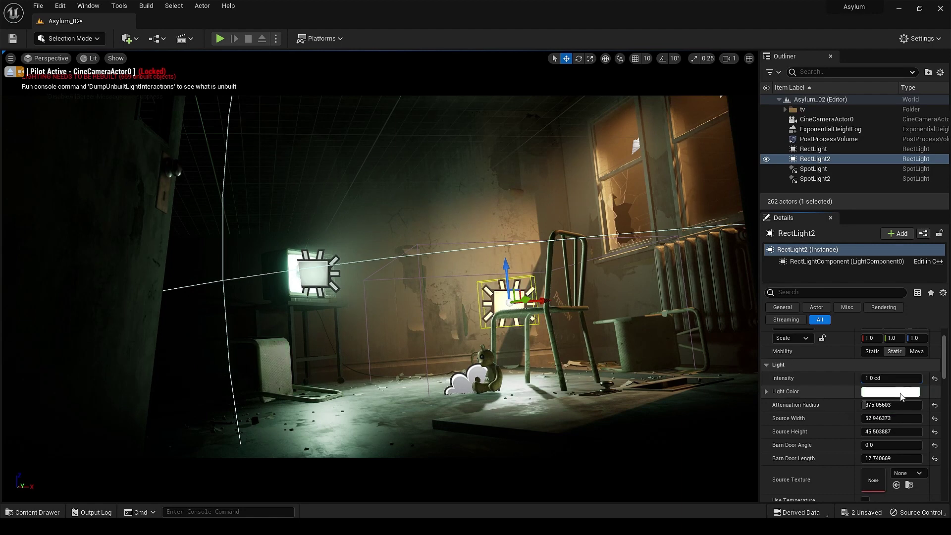
{"action": "scroll", "coordinate": [918, 396], "scroll_direction": "down", "scroll_amount": 3}
{"action": "mouse_move", "coordinate": [892, 431]}
{"action": "left_mouse_down"}
{"action": "mouse_move", "coordinate": [866, 430]}
{"action": "mouse_move", "coordinate": [875, 431]}
{"action": "left_mouse_up"}
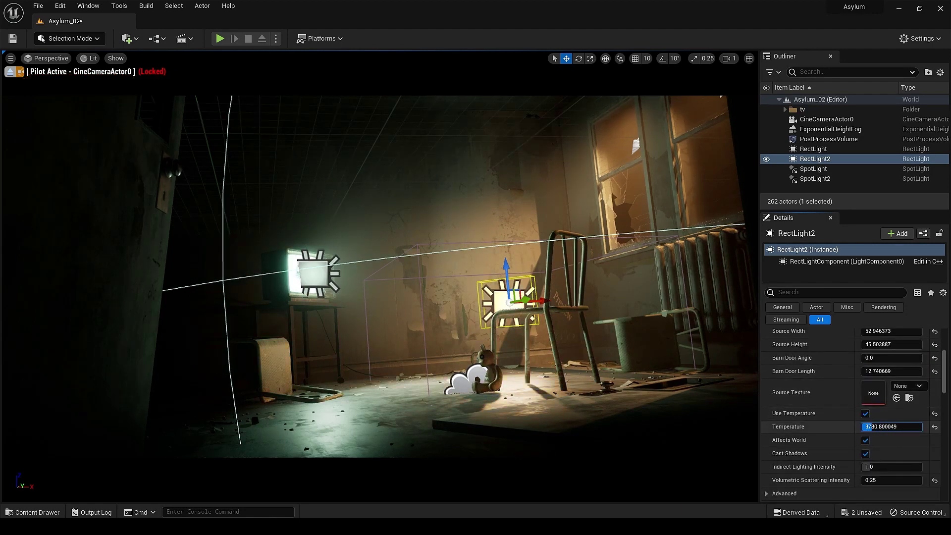
Step: Set RectLight2's volumetric scattering intensity to 0
{"action": "left_click", "coordinate": [883, 479]}
{"action": "type", "text": "0"}
{"action": "key", "text": "Return"}
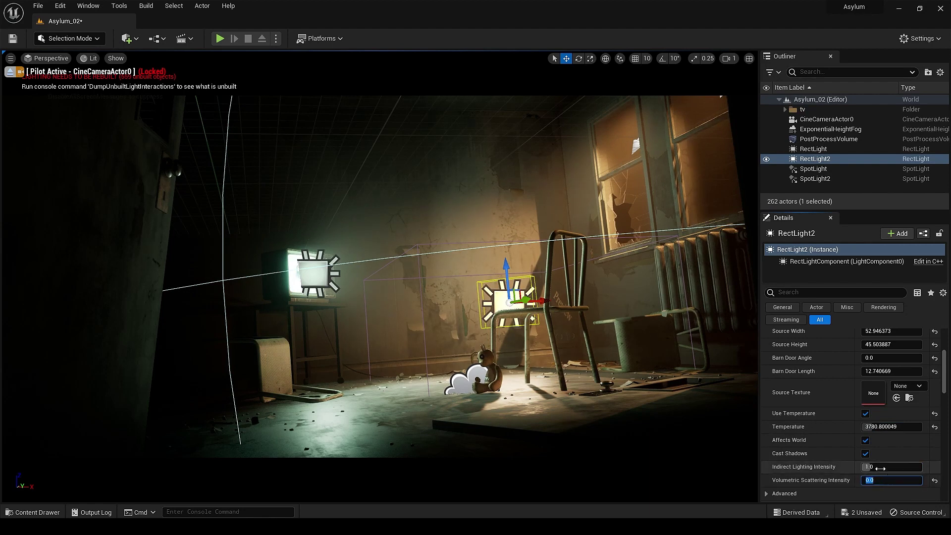
Step: Set RectLight2's intensity to 0.2 cd
{"action": "left_click", "coordinate": [880, 468]}
{"action": "scroll", "coordinate": [823, 436], "scroll_direction": "up", "scroll_amount": 2}
{"action": "left_click", "coordinate": [882, 361]}
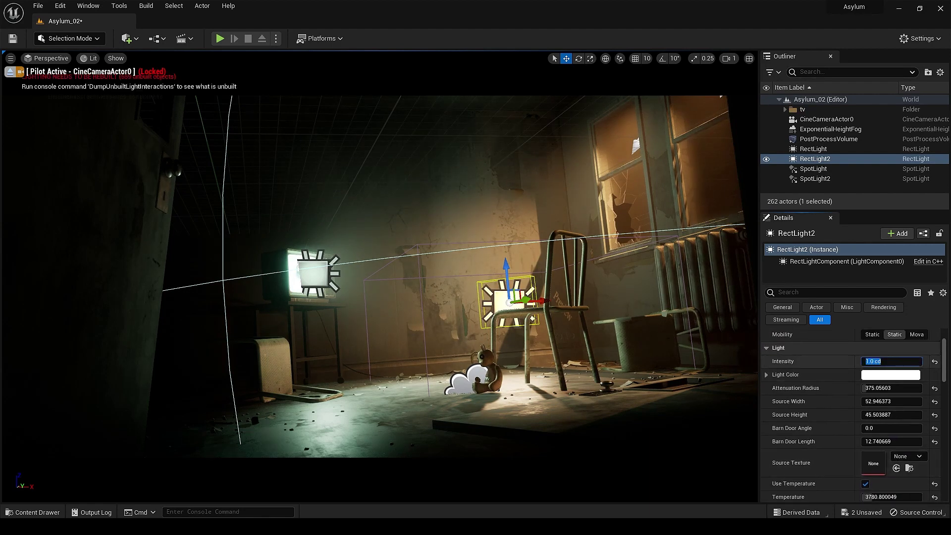
{"action": "type", "text": "0.2"}
{"action": "key", "text": "Return"}
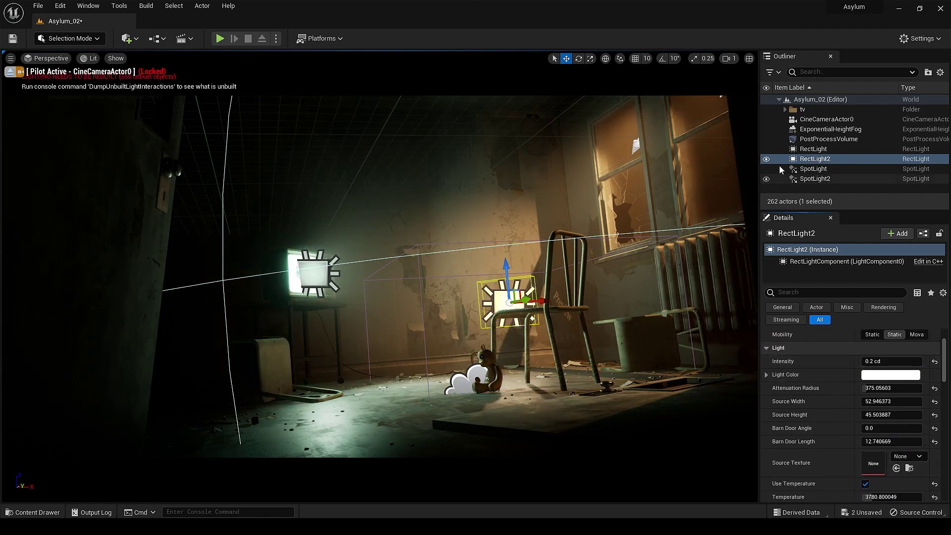
Step: Compare the room with RectLight2 hidden and shown
{"action": "left_click", "coordinate": [767, 159]}
{"action": "left_click", "coordinate": [766, 159]}
{"action": "left_click", "coordinate": [767, 159]}
{"action": "left_click", "coordinate": [766, 159]}
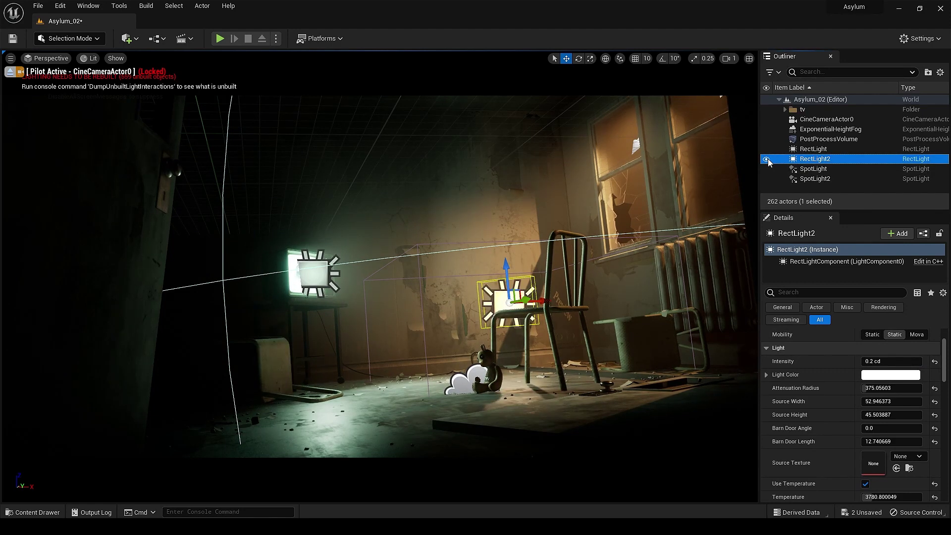
{"action": "left_click", "coordinate": [766, 159]}
{"action": "left_click", "coordinate": [766, 159]}
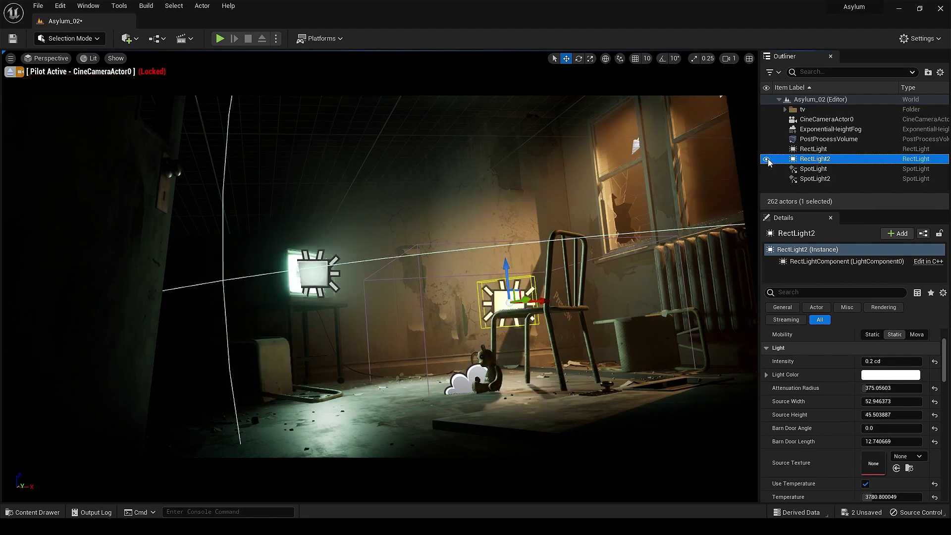
Step: Move RectLight2 slightly towards the TV and a little higher above the teddy bear, then deselect it
{"action": "mouse_move", "coordinate": [520, 303]}
{"action": "left_mouse_down"}
{"action": "mouse_move", "coordinate": [505, 302]}
{"action": "mouse_move", "coordinate": [514, 304]}
{"action": "left_mouse_up"}
{"action": "left_click_drag", "start_coordinate": [498, 269], "coordinate": [497, 256]}
{"action": "key", "text": "Escape"}
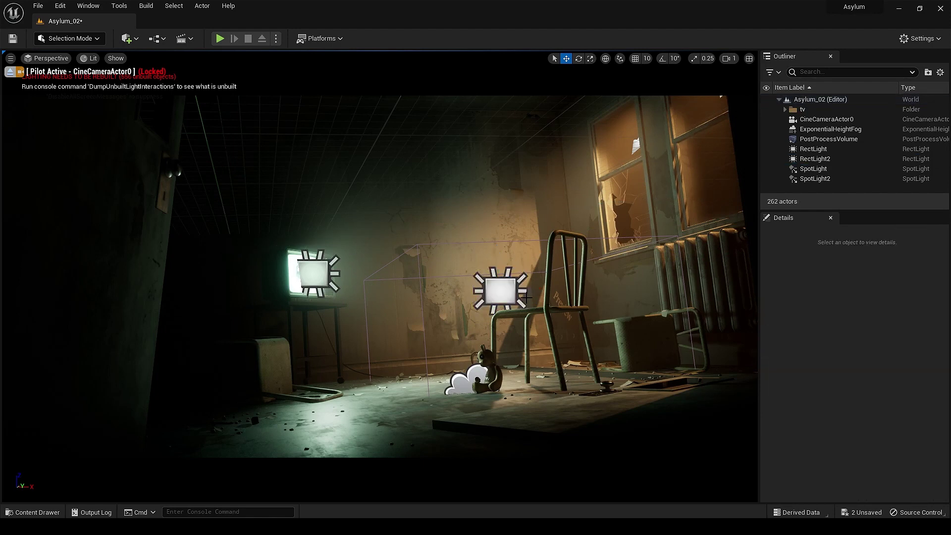
Step: Hide the viewport's light icons and compare the clean camera view with RectLight2 switched off and on
{"action": "key", "text": "g"}
{"action": "left_click", "coordinate": [766, 159]}
{"action": "left_click", "coordinate": [765, 159]}
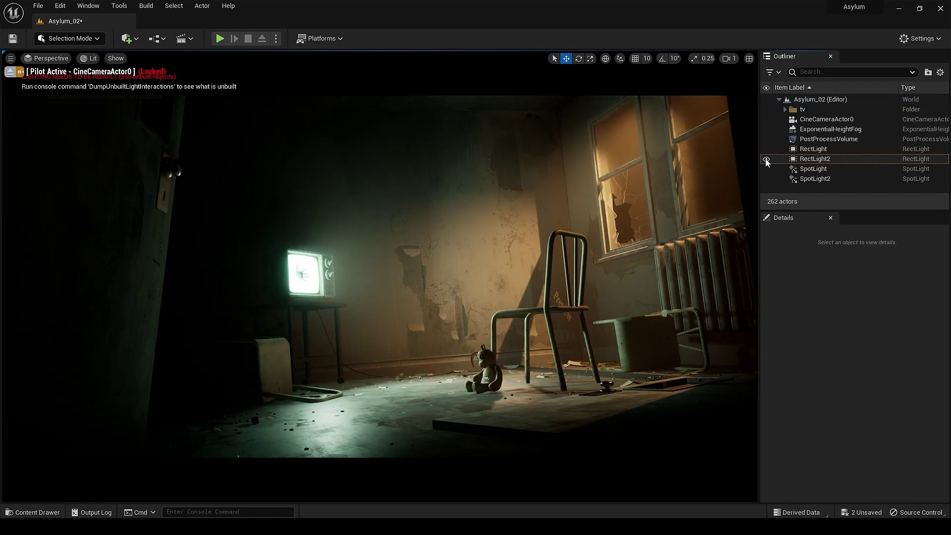
{"action": "left_click", "coordinate": [766, 159]}
{"action": "left_click", "coordinate": [766, 159]}
{"action": "left_click", "coordinate": [766, 159]}
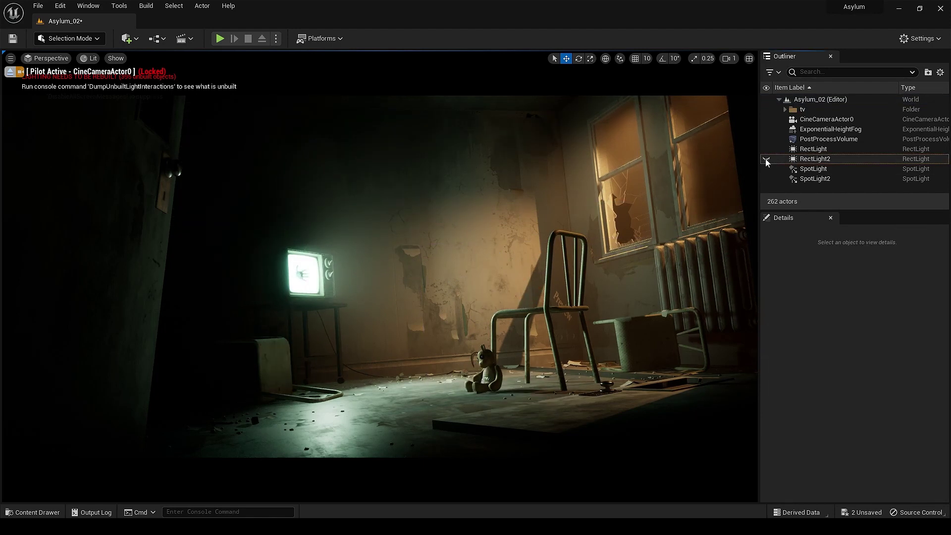
{"action": "left_click", "coordinate": [765, 159]}
{"action": "left_click", "coordinate": [766, 159]}
{"action": "left_click", "coordinate": [766, 159]}
{"action": "left_click", "coordinate": [766, 159]}
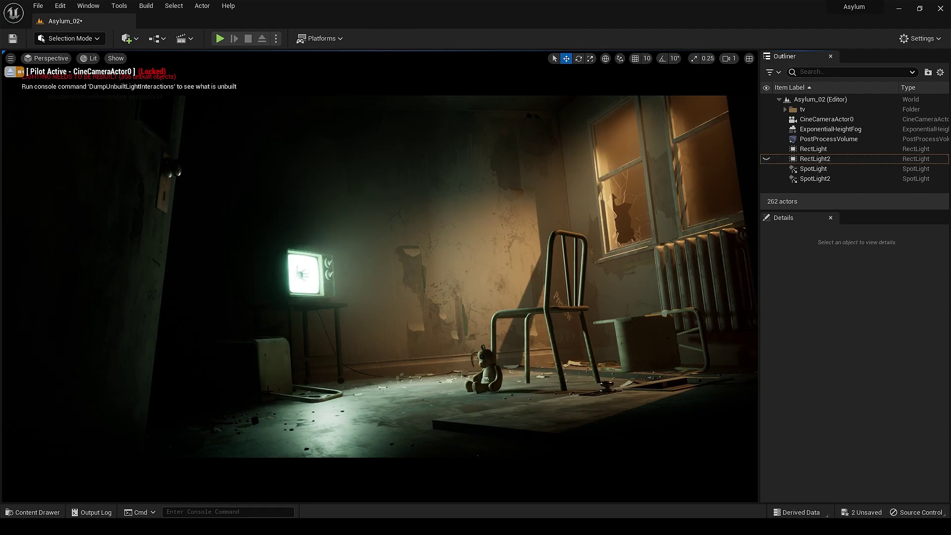
{"action": "left_click", "coordinate": [770, 160]}
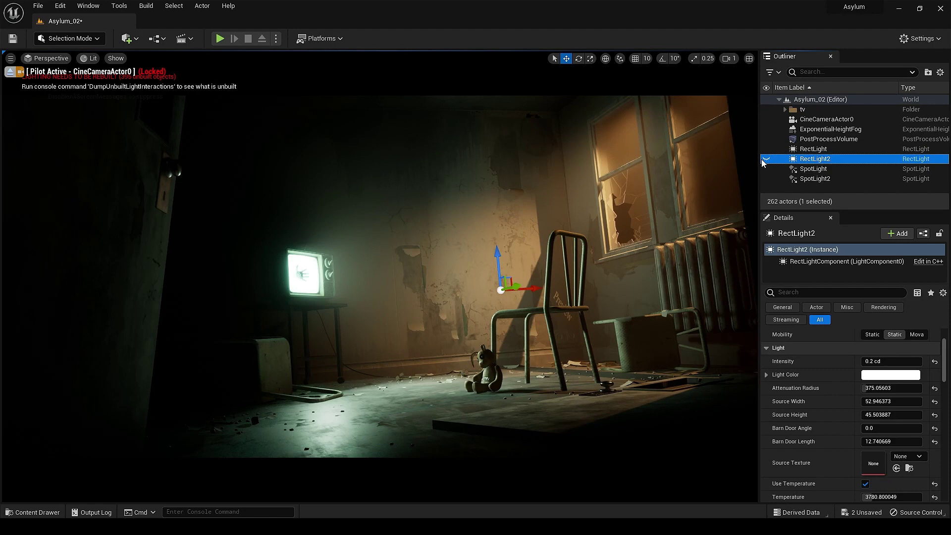
{"action": "left_click", "coordinate": [765, 159]}
{"action": "left_click", "coordinate": [766, 159]}
{"action": "left_click", "coordinate": [766, 159]}
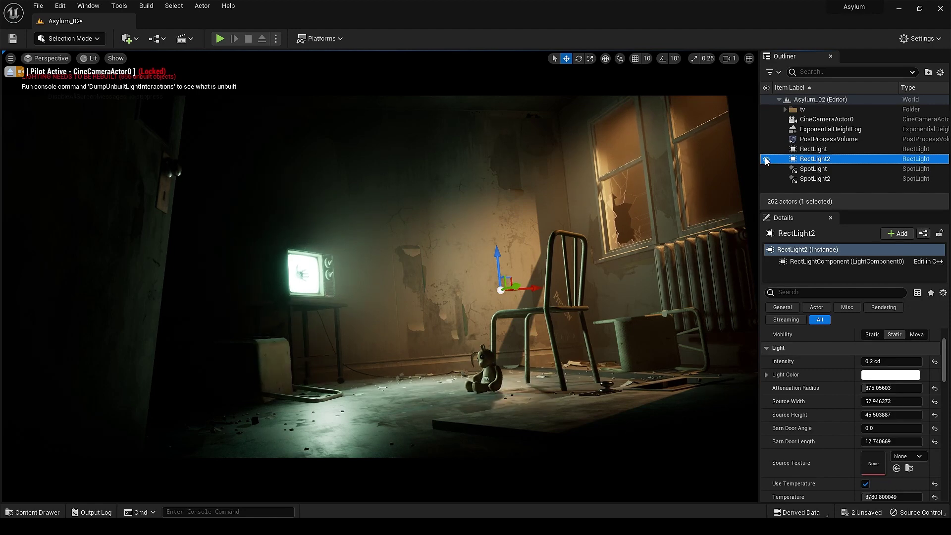
Step: Compare the room with ExponentialHeightFog hidden and shown
{"action": "left_click", "coordinate": [766, 129]}
{"action": "left_click", "coordinate": [767, 129]}
{"action": "left_click", "coordinate": [767, 130]}
{"action": "left_click", "coordinate": [767, 130]}
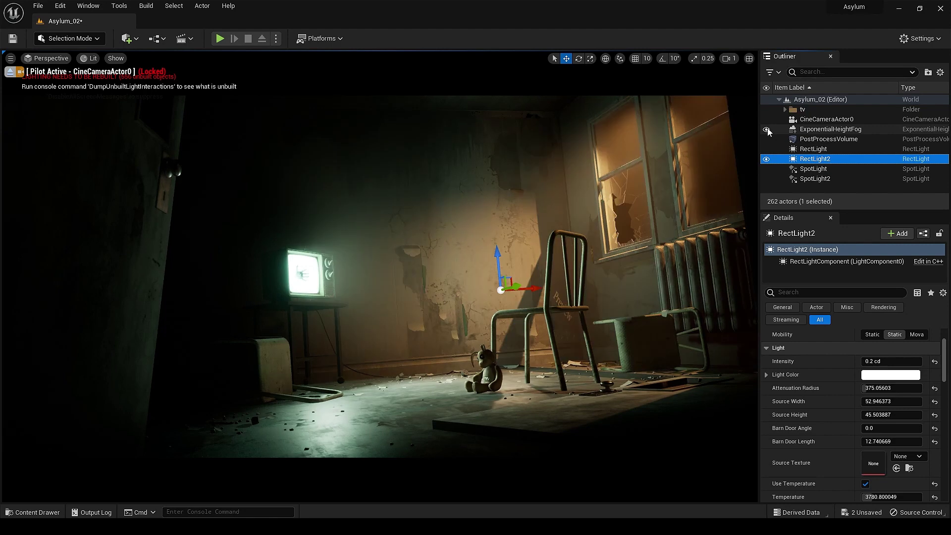
Step: Set ExponentialHeightFog's fog density to 0.3
{"action": "left_click", "coordinate": [822, 129]}
{"action": "left_click", "coordinate": [886, 361]}
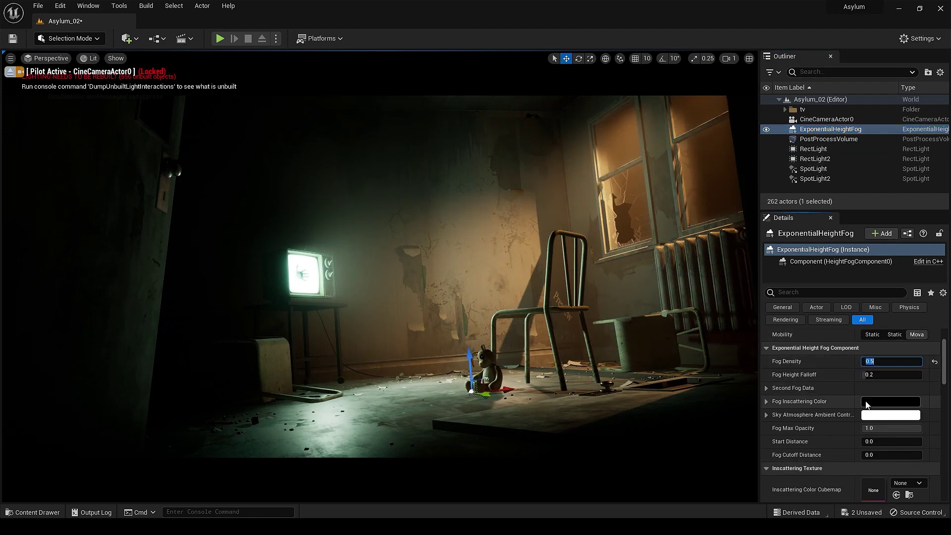
{"action": "key", "text": "BackSpace"}
{"action": "type", "text": ".3"}
{"action": "key", "text": "Return"}
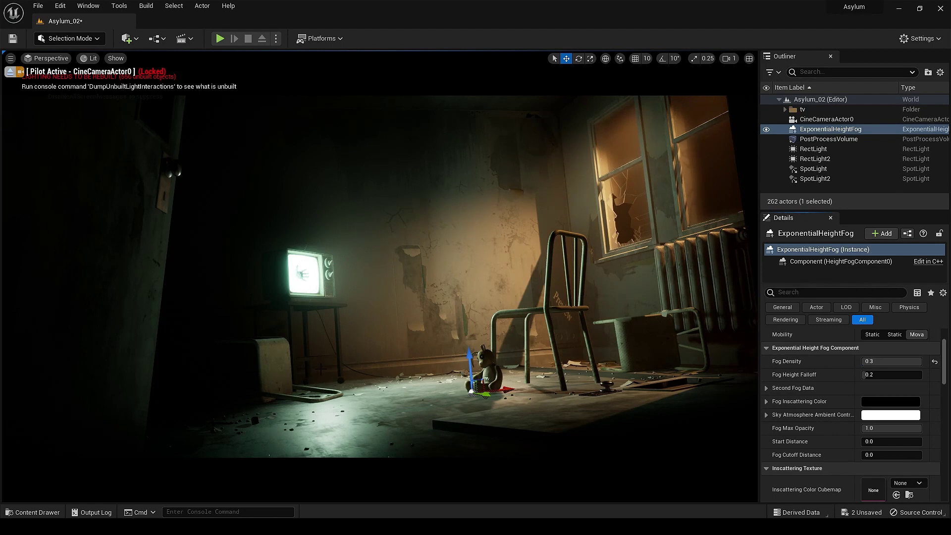
{"action": "key", "text": "Escape"}
Step: Enable the colour grading temperature override on PostProcessVolume and set Temp to about 7148
{"action": "left_click", "coordinate": [823, 140]}
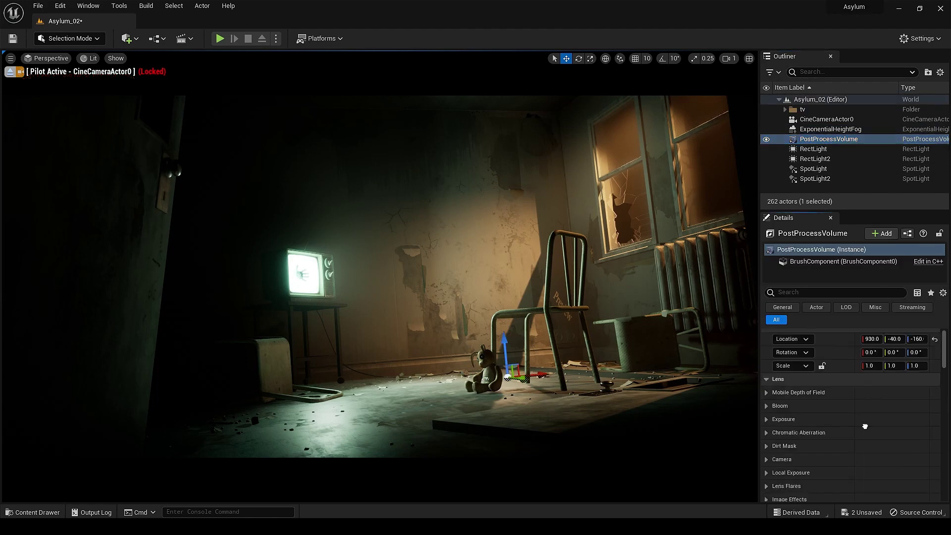
{"action": "scroll", "coordinate": [865, 427], "scroll_direction": "down", "scroll_amount": 5}
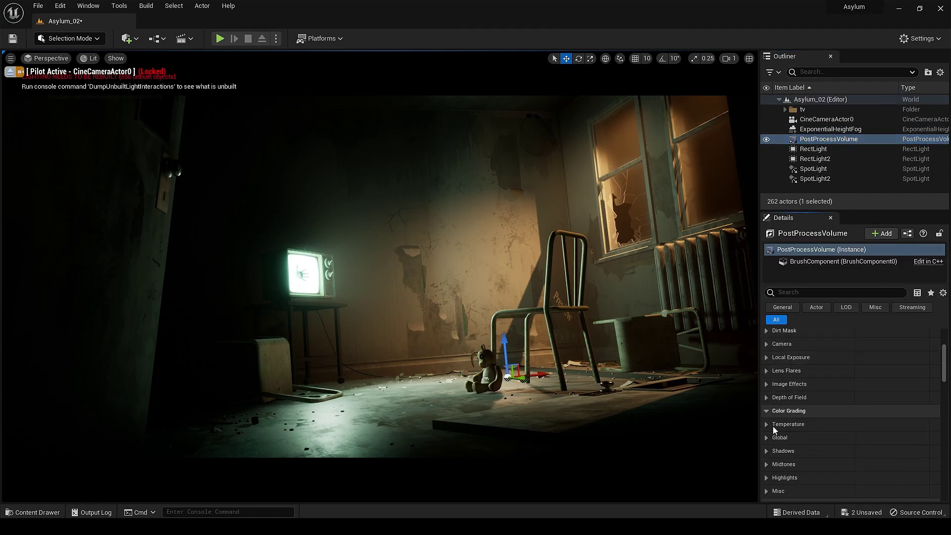
{"action": "left_click", "coordinate": [774, 425]}
{"action": "left_click", "coordinate": [783, 451]}
{"action": "left_click_drag", "start_coordinate": [887, 451], "coordinate": [892, 451]}
{"action": "double_click", "coordinate": [872, 451]}
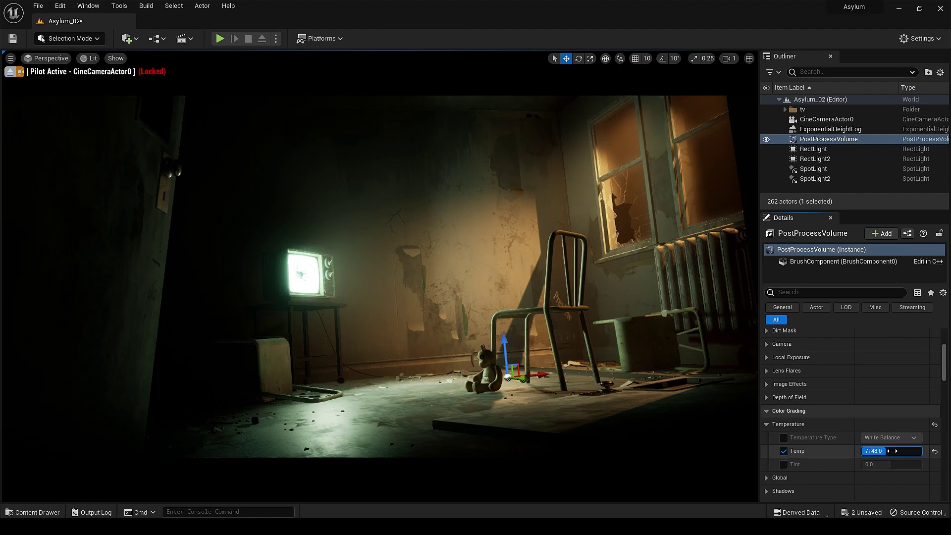
{"action": "left_click", "coordinate": [795, 427]}
Step: Enable PostProcessVolume's vignette intensity override and raise it to about 0.75
{"action": "left_click", "coordinate": [768, 383]}
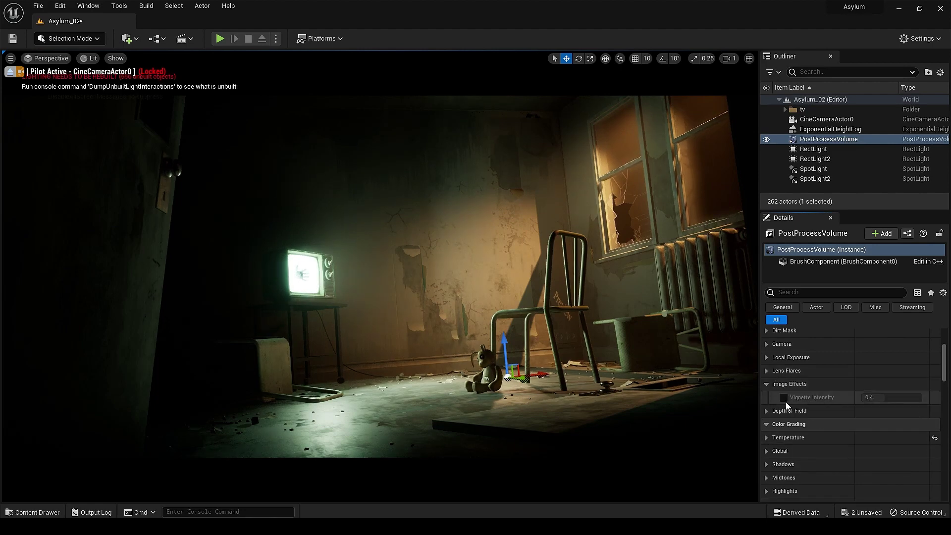
{"action": "left_click", "coordinate": [784, 397]}
{"action": "left_click_drag", "start_coordinate": [868, 397], "coordinate": [908, 397]}
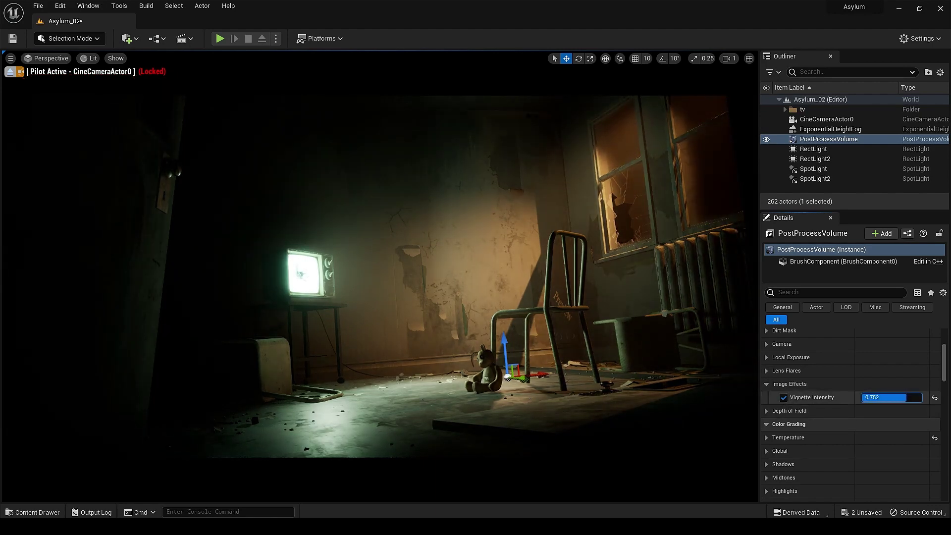
{"action": "left_click", "coordinate": [785, 384]}
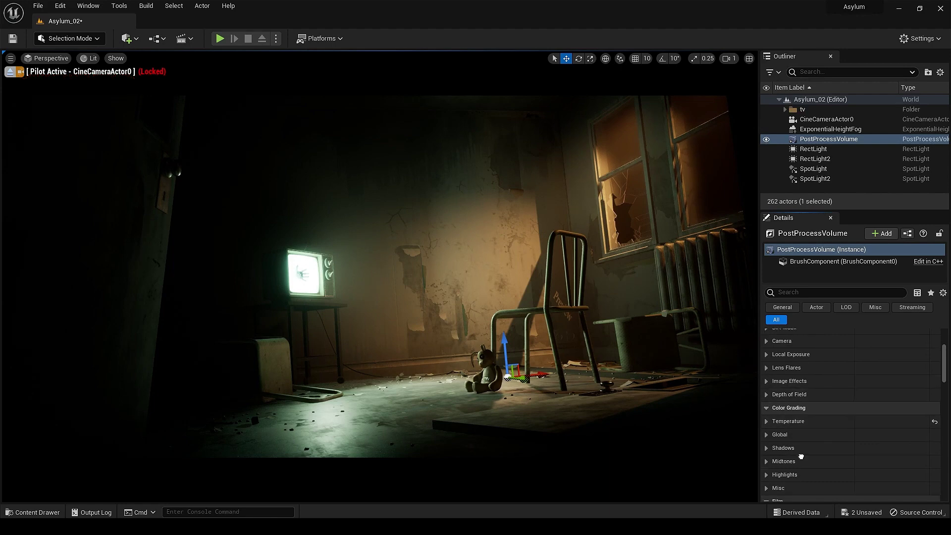
Step: Look through PostProcessVolume's settings from colour grading down to reflections
{"action": "scroll", "coordinate": [801, 457], "scroll_direction": "down", "scroll_amount": 12}
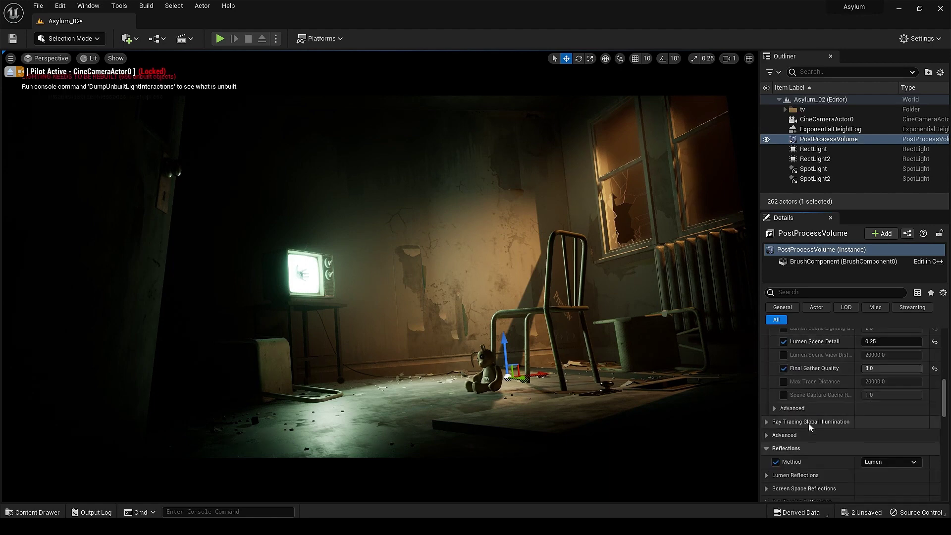
{"action": "scroll", "coordinate": [812, 426], "scroll_direction": "up", "scroll_amount": 10}
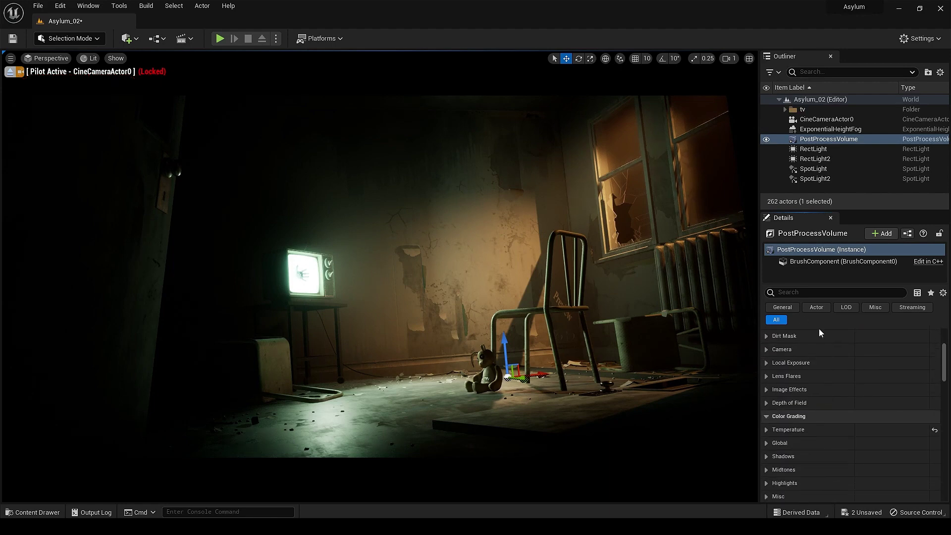
{"action": "scroll", "coordinate": [812, 352], "scroll_direction": "down", "scroll_amount": 2}
{"action": "scroll", "coordinate": [805, 367], "scroll_direction": "up", "scroll_amount": 1}
{"action": "left_click", "coordinate": [767, 446]}
{"action": "scroll", "coordinate": [816, 468], "scroll_direction": "down", "scroll_amount": 3}
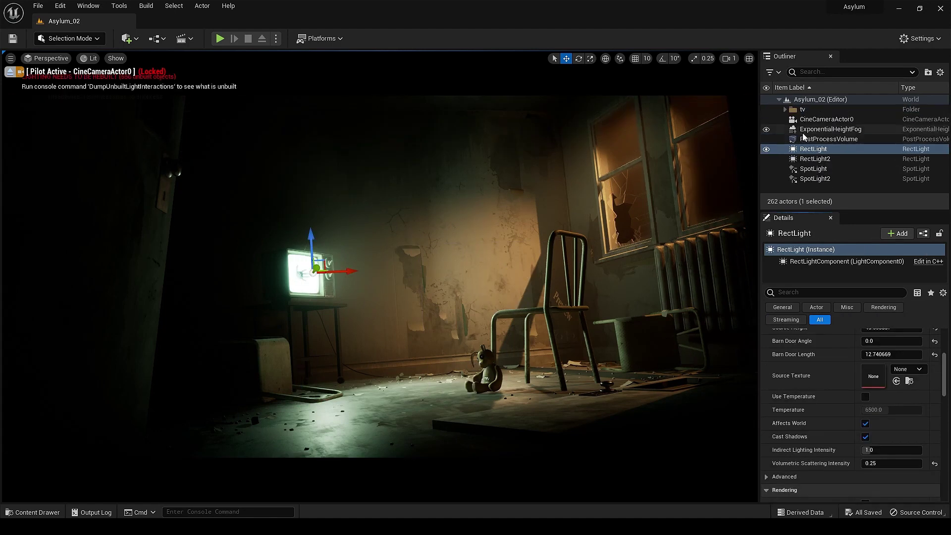
Step: Assign the MGR- texture from the Assets folder as PostProcessVolume's Color Grading LUT
{"action": "left_click", "coordinate": [808, 139]}
{"action": "scroll", "coordinate": [819, 347], "scroll_direction": "down", "scroll_amount": 3}
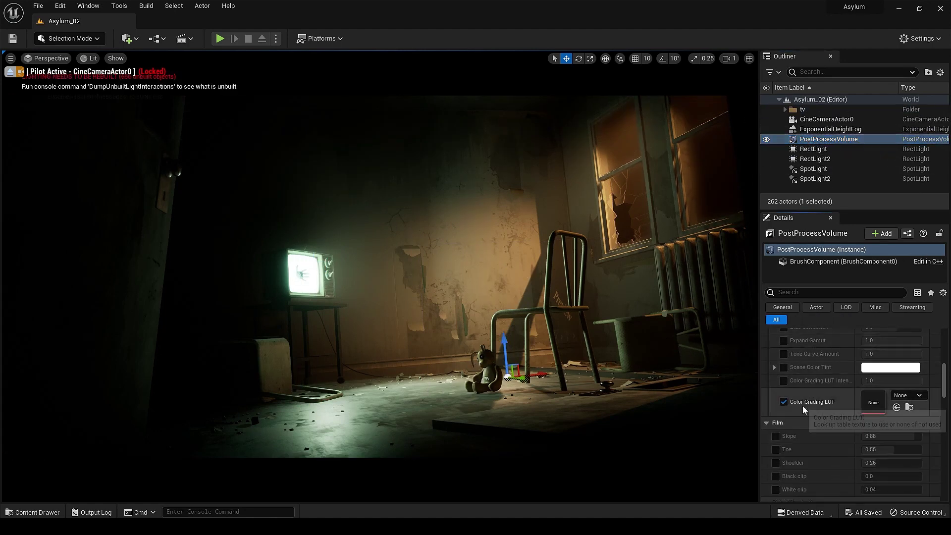
{"action": "left_click", "coordinate": [37, 512]}
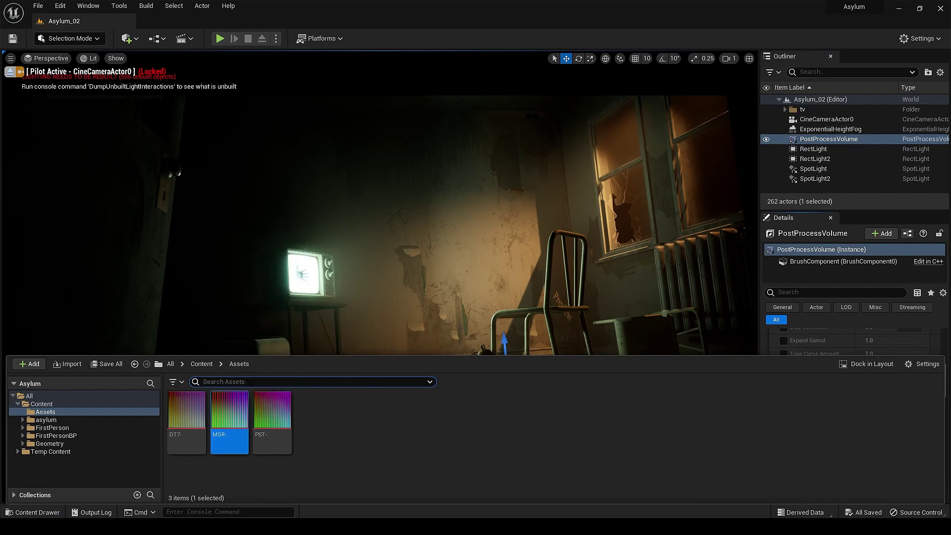
{"action": "left_click", "coordinate": [37, 513]}
{"action": "left_click", "coordinate": [897, 407]}
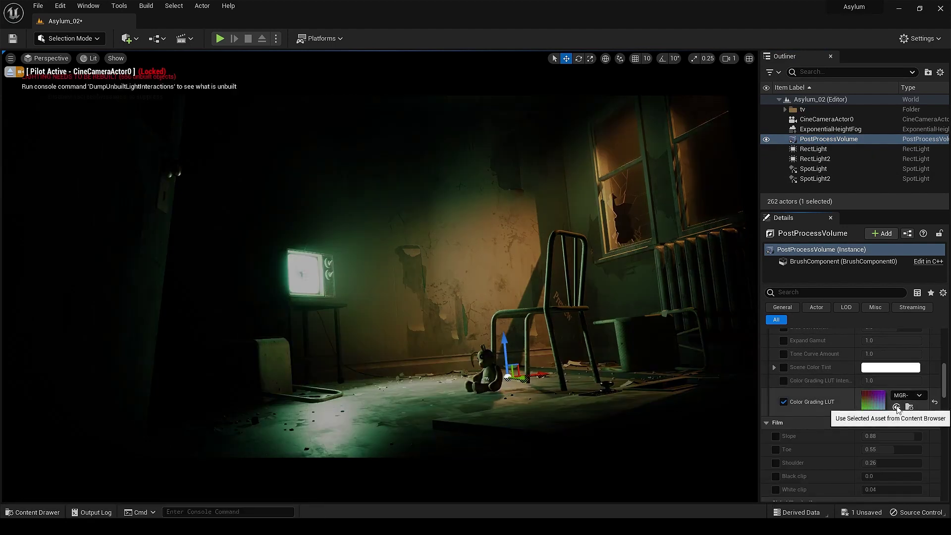
Step: Enable the Color Grading LUT Intensity override and lower it to about 0.336
{"action": "left_click", "coordinate": [784, 380]}
{"action": "mouse_move", "coordinate": [902, 382]}
{"action": "left_mouse_down"}
{"action": "mouse_move", "coordinate": [877, 382]}
{"action": "mouse_move", "coordinate": [889, 382]}
{"action": "left_mouse_up"}
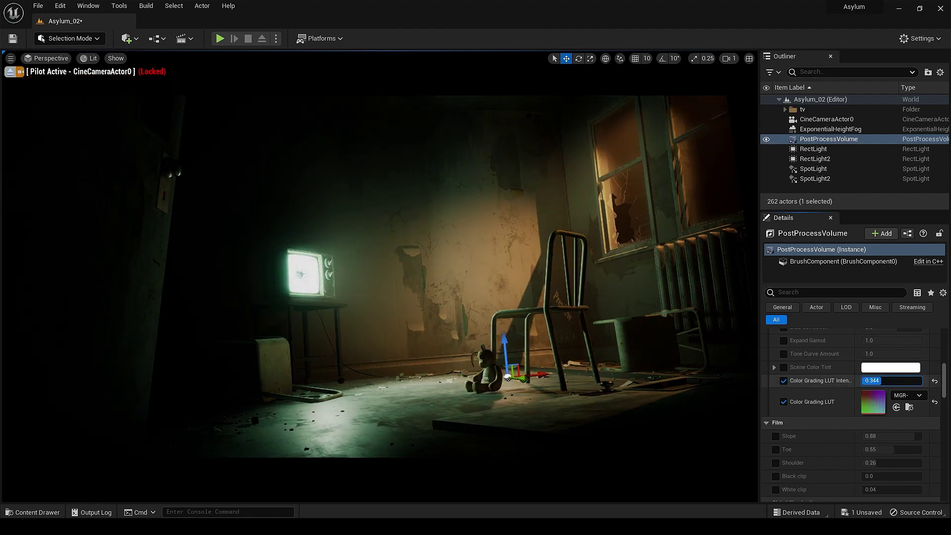
{"action": "left_click", "coordinate": [784, 402]}
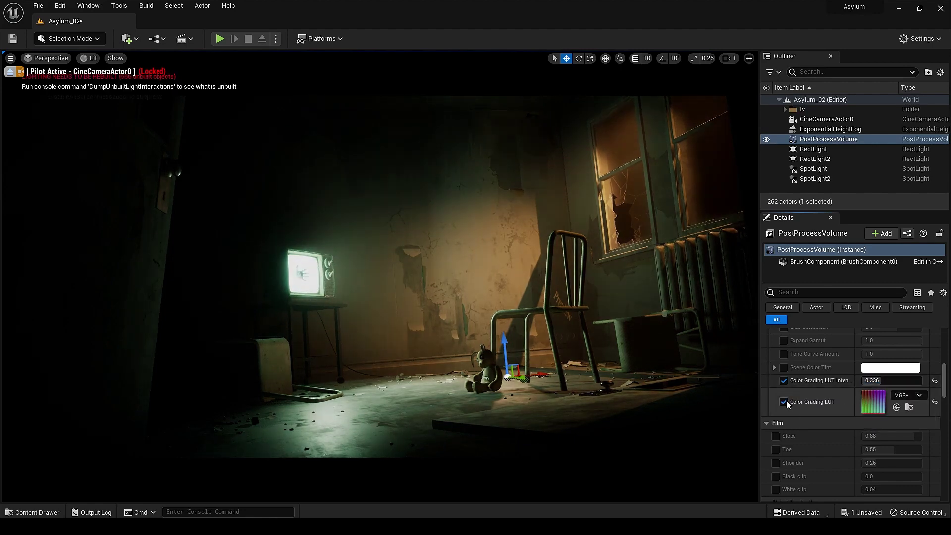
Step: Enable PostProcessVolume's global contrast in colour grading and set it to 1.1
{"action": "scroll", "coordinate": [829, 353], "scroll_direction": "up", "scroll_amount": 5}
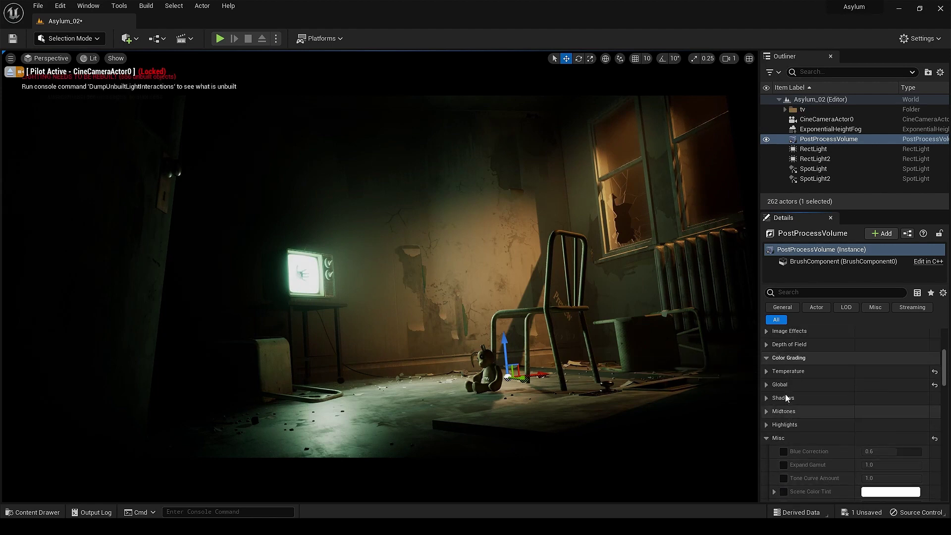
{"action": "left_click", "coordinate": [768, 385]}
{"action": "left_click", "coordinate": [783, 412]}
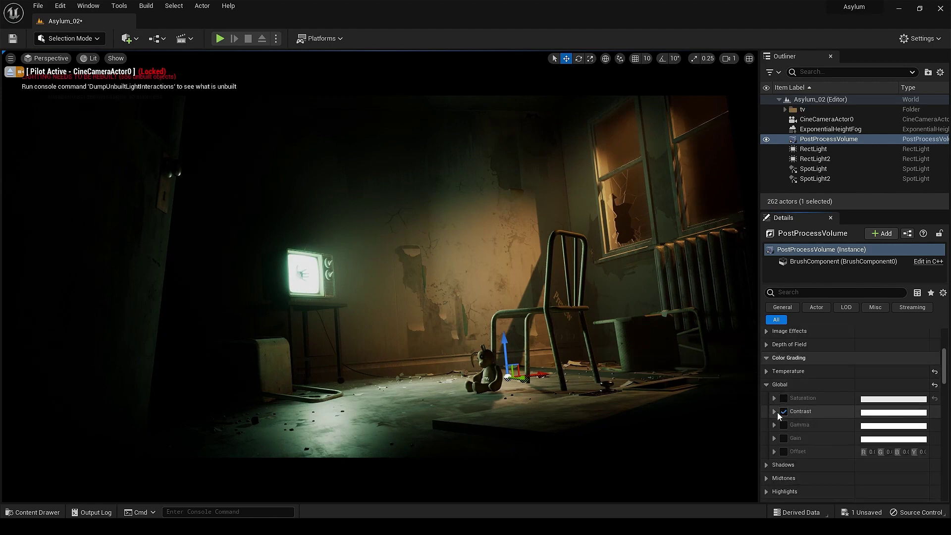
{"action": "left_click", "coordinate": [775, 411]}
{"action": "type", "text": ".1"}
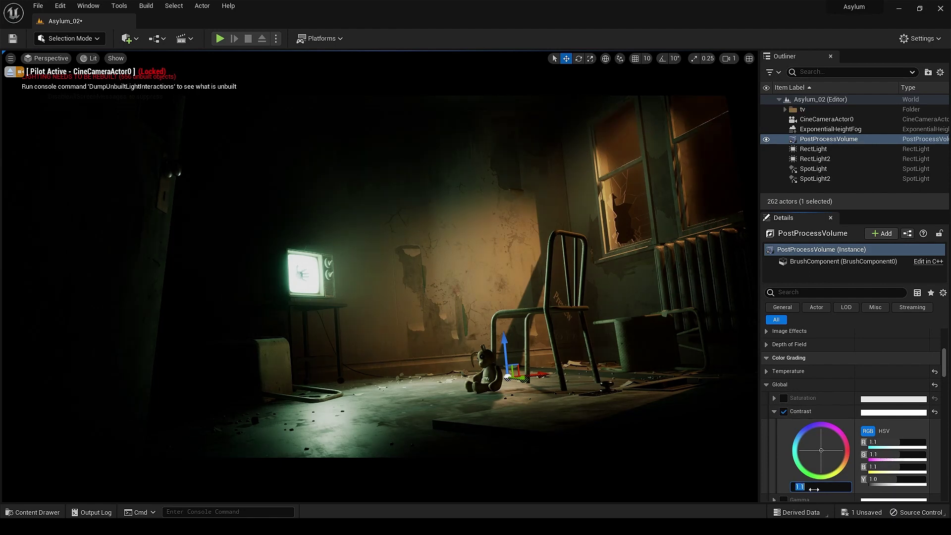
{"action": "key", "text": "Return"}
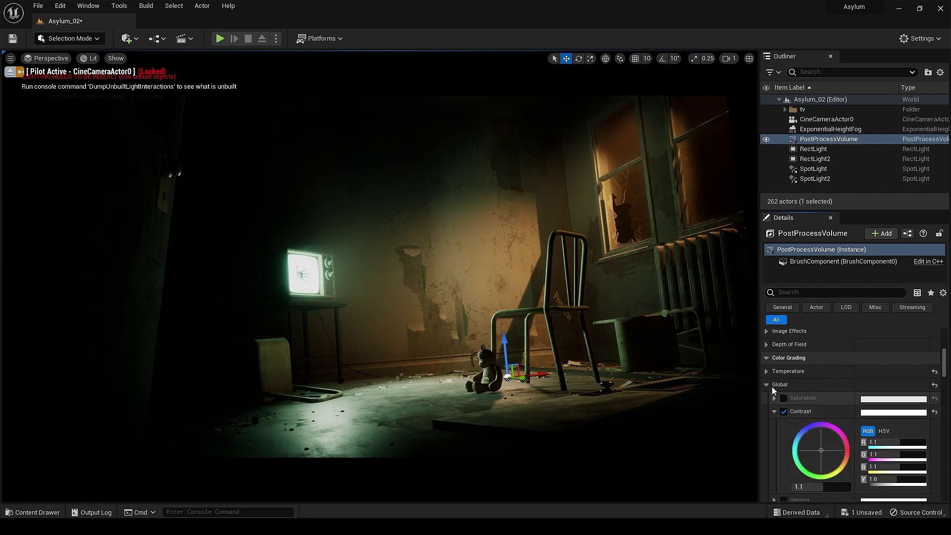
{"action": "left_click", "coordinate": [767, 384]}
{"action": "left_click", "coordinate": [767, 438]}
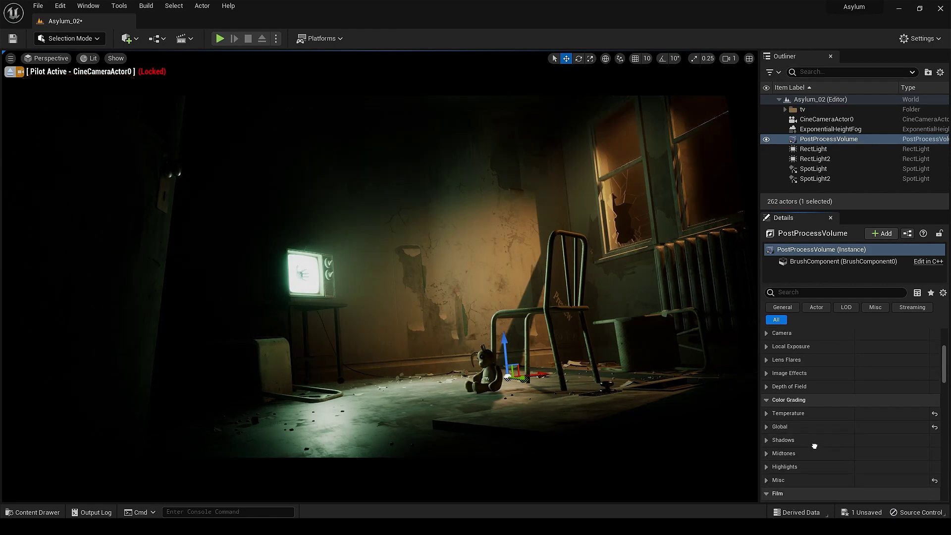
Step: Hide ExponentialHeightFog, both rect lights and both spot lights, leaving PostProcessVolume active and nothing selected
{"action": "left_click", "coordinate": [766, 128]}
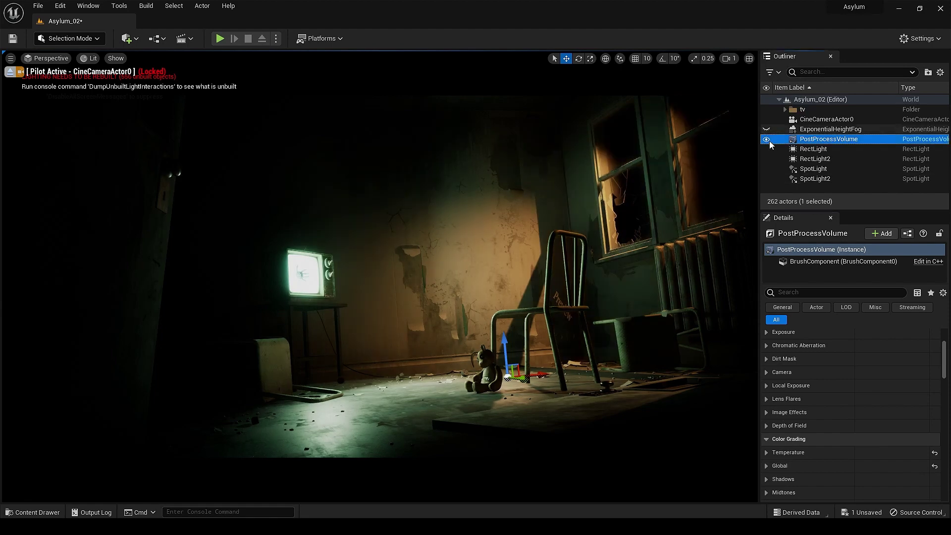
{"action": "left_click", "coordinate": [766, 149]}
{"action": "left_click", "coordinate": [766, 158]}
{"action": "left_click", "coordinate": [766, 168]}
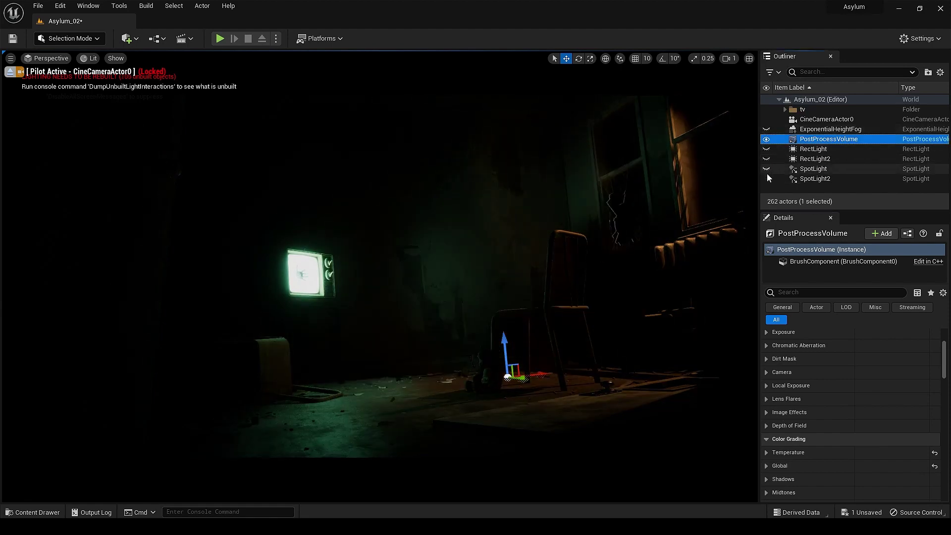
{"action": "left_click", "coordinate": [767, 178]}
{"action": "left_click", "coordinate": [798, 187]}
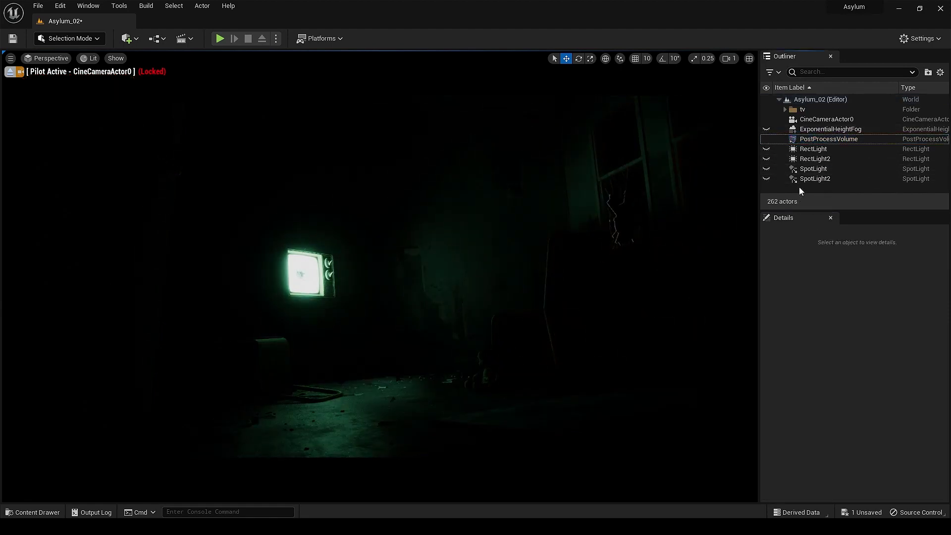
Step: Toggle RectLight's visibility to compare the lighting, leave it shown, and show SpotLight and SpotLight2 again
{"action": "left_click", "coordinate": [766, 149]}
{"action": "left_click", "coordinate": [766, 149]}
{"action": "left_click", "coordinate": [766, 149]}
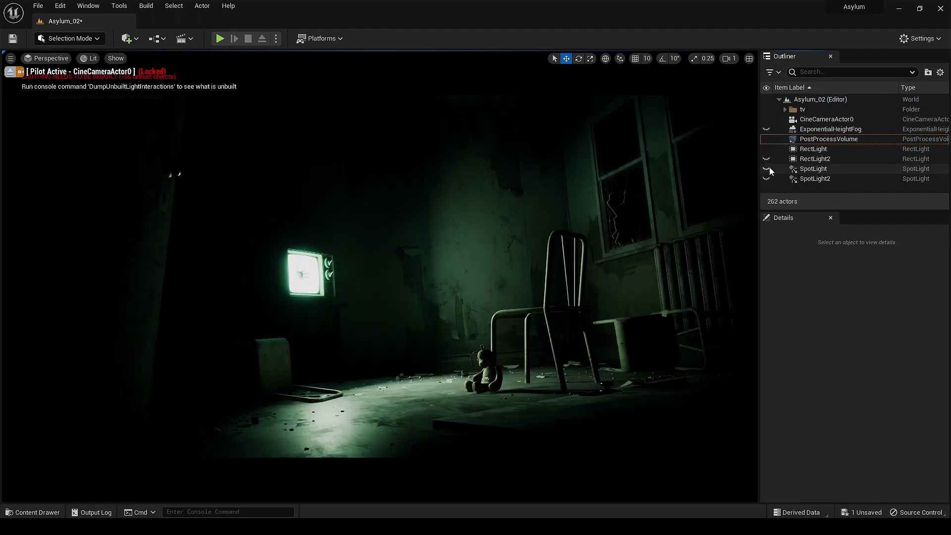
{"action": "left_click", "coordinate": [766, 168]}
{"action": "left_click", "coordinate": [767, 179]}
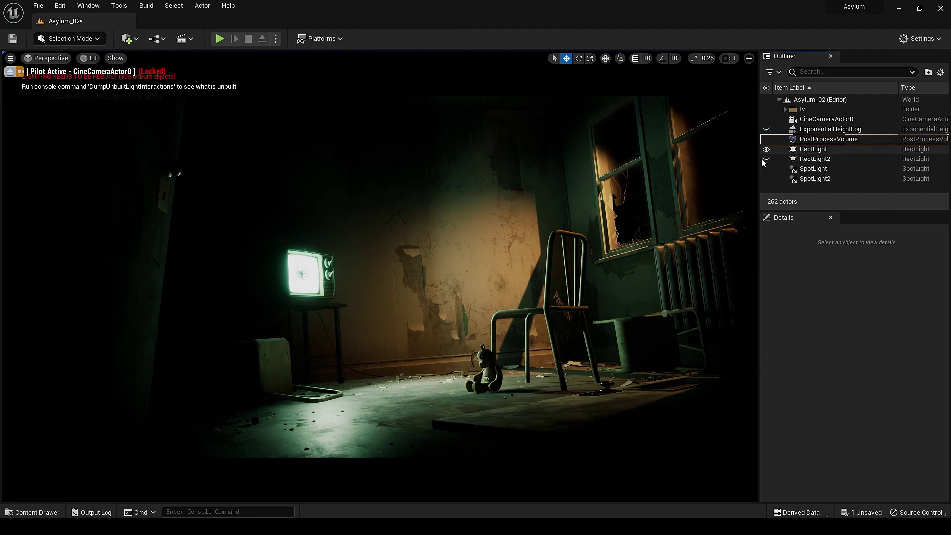
Step: Toggle RectLight2's visibility to compare its fill light in the room, and leave it shown
{"action": "left_click", "coordinate": [767, 158]}
{"action": "left_click", "coordinate": [767, 158]}
{"action": "left_click", "coordinate": [767, 159]}
{"action": "left_click", "coordinate": [767, 158]}
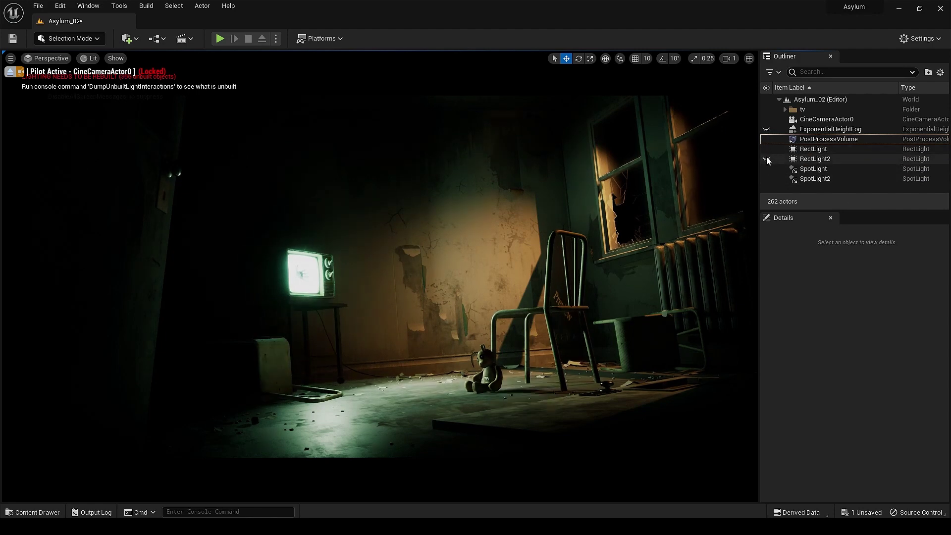
{"action": "left_click", "coordinate": [767, 159]}
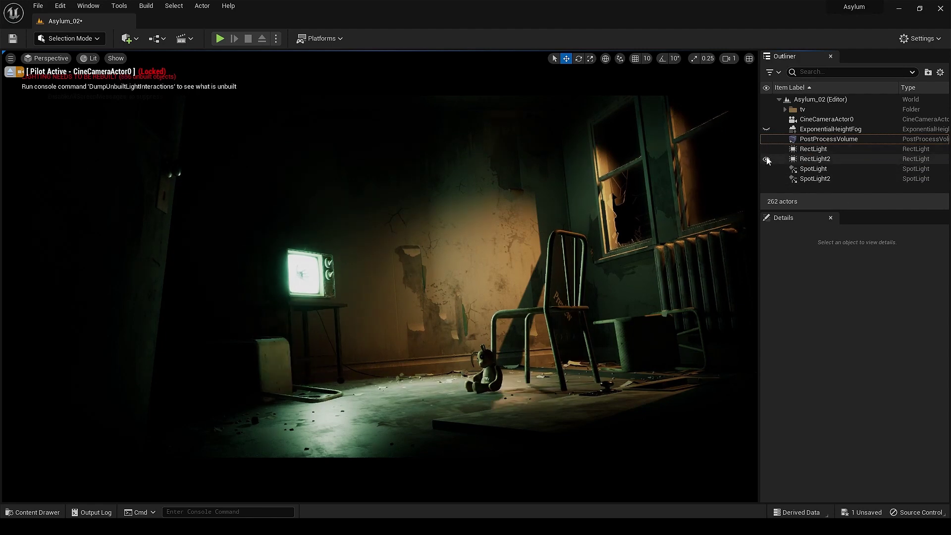
Step: Show ExponentialHeightFog again and switch PostProcessVolume off and on to compare the grade
{"action": "left_click", "coordinate": [766, 130]}
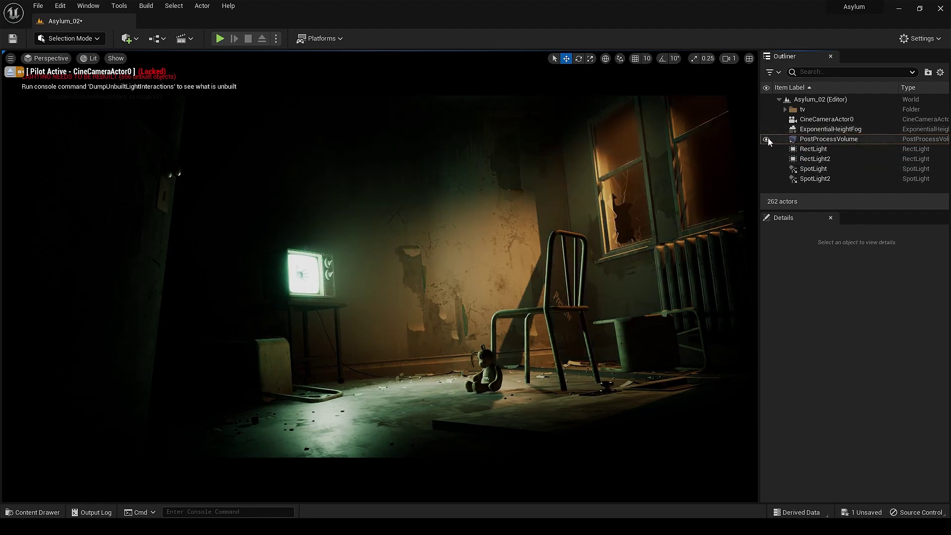
{"action": "left_click", "coordinate": [767, 139]}
{"action": "left_click", "coordinate": [767, 139]}
Step: Inspect the fully lit and graded room in the full-screen viewport, and return to the normal editor layout
{"action": "key", "text": "F11"}
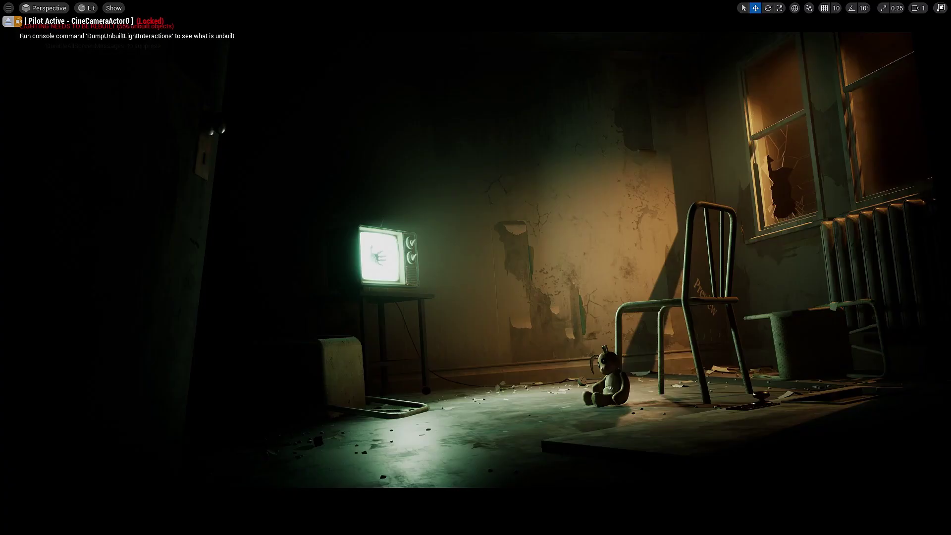
{"action": "left_click", "coordinate": [660, 186]}
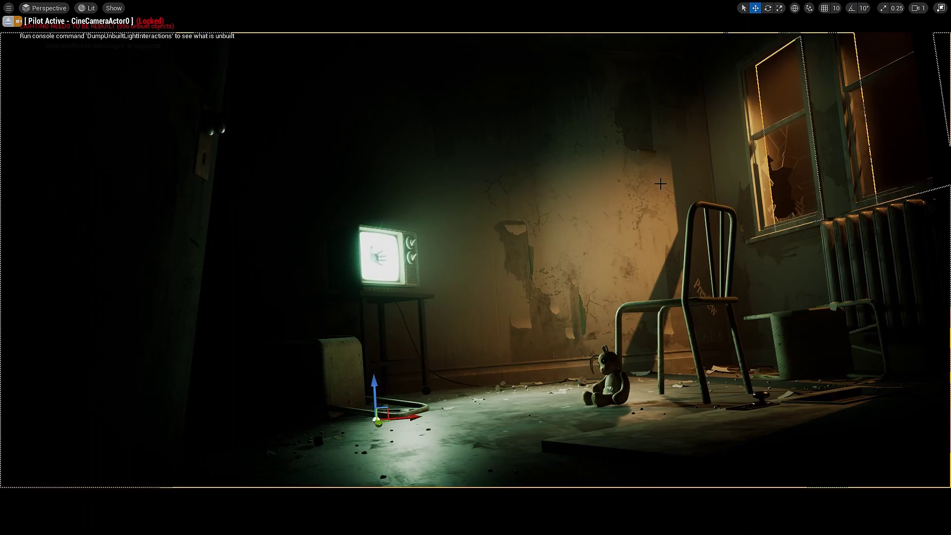
{"action": "key", "text": "F11"}
Step: Collapse the tv folder and set the mobility of SpotLight and SpotLight2 to Movable
{"action": "scroll", "coordinate": [831, 177], "scroll_direction": "up", "scroll_amount": 2}
{"action": "left_click", "coordinate": [785, 109]}
{"action": "left_click", "coordinate": [815, 169]}
{"action": "left_click", "coordinate": [821, 178], "text": "shift"}
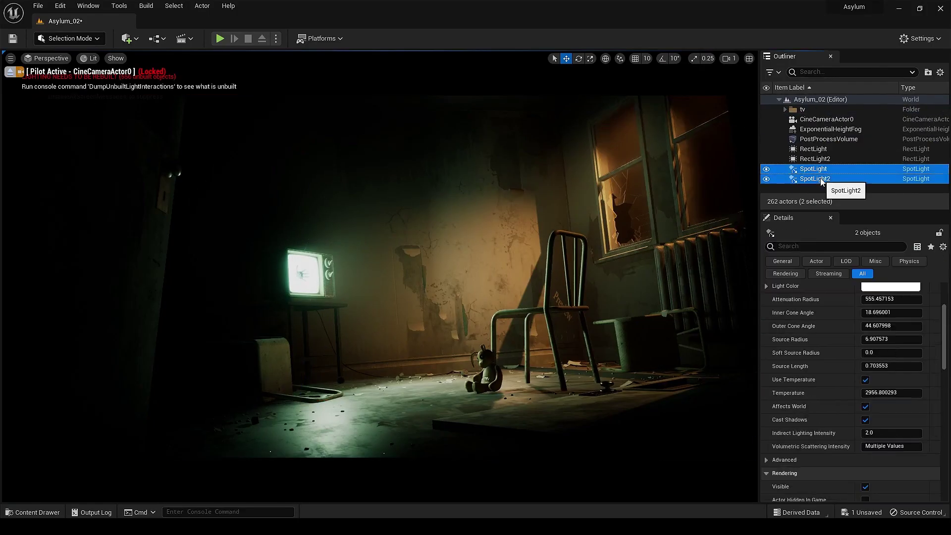
{"action": "scroll", "coordinate": [885, 352], "scroll_direction": "up", "scroll_amount": 3}
{"action": "left_click", "coordinate": [917, 341]}
Step: Set the mobility of RectLight and RectLight2 to Movable and show the camera view full screen
{"action": "left_click", "coordinate": [820, 158]}
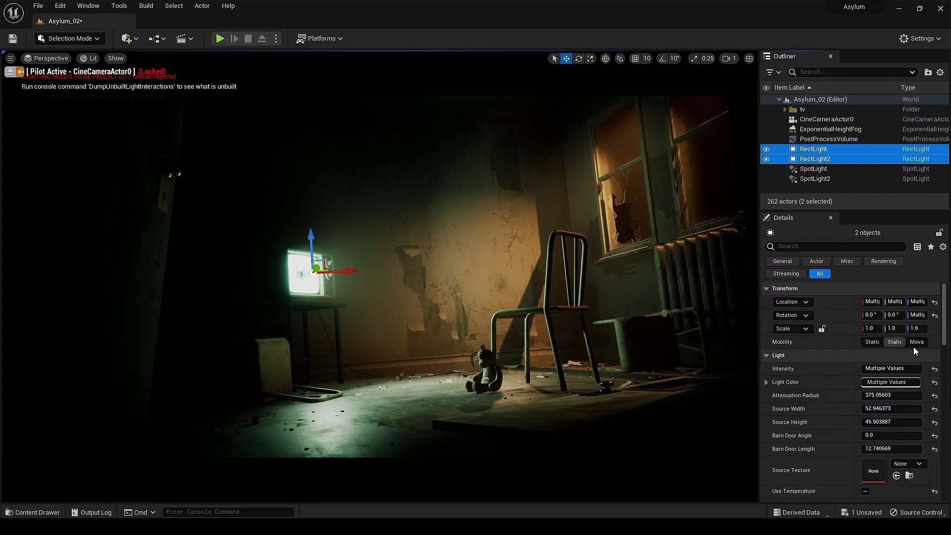
{"action": "left_click", "coordinate": [684, 185]}
{"action": "key", "text": "F11"}
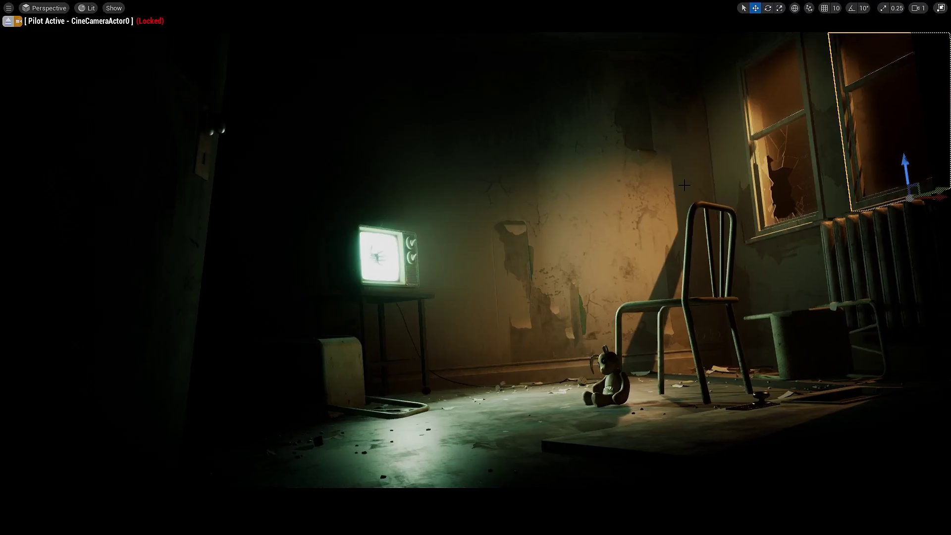